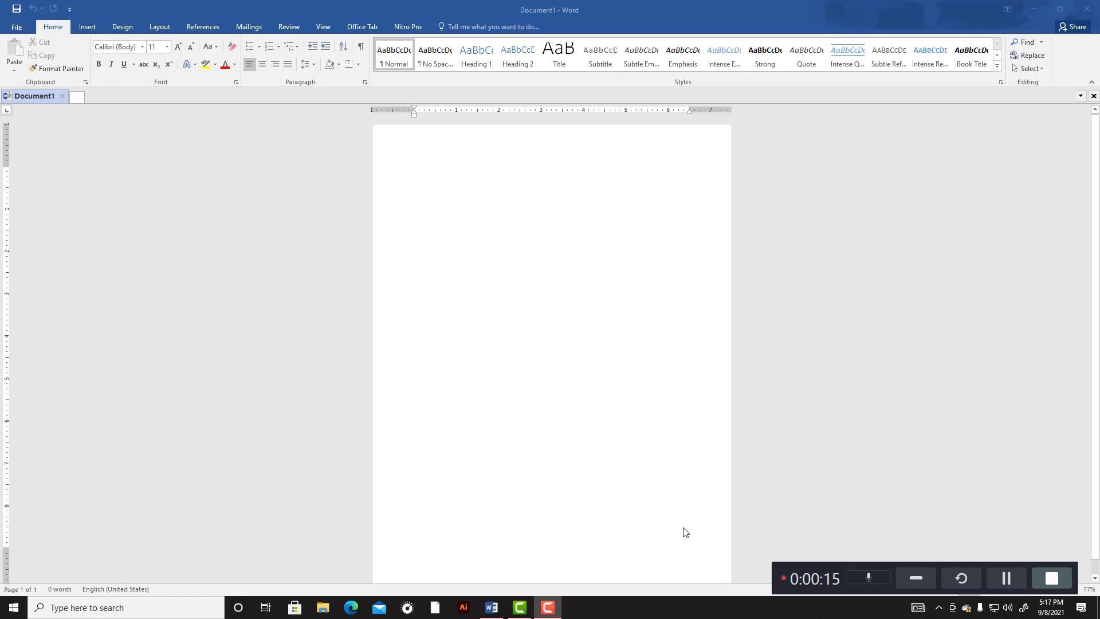
pyautogui.scroll(-1, 684, 520)
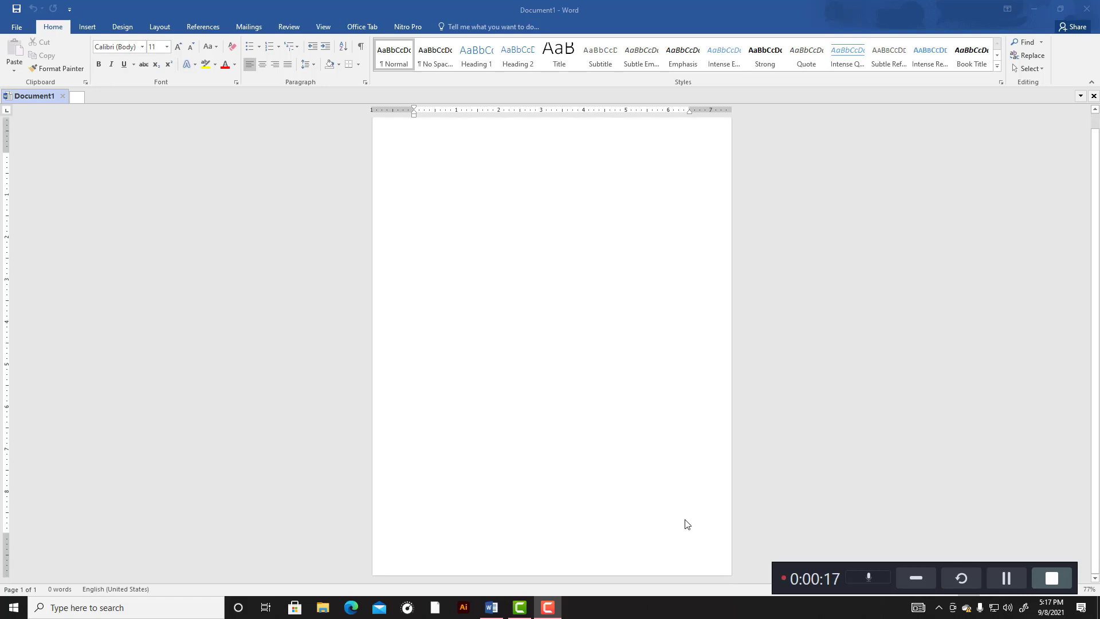
pyautogui.scroll(1, 684, 519)
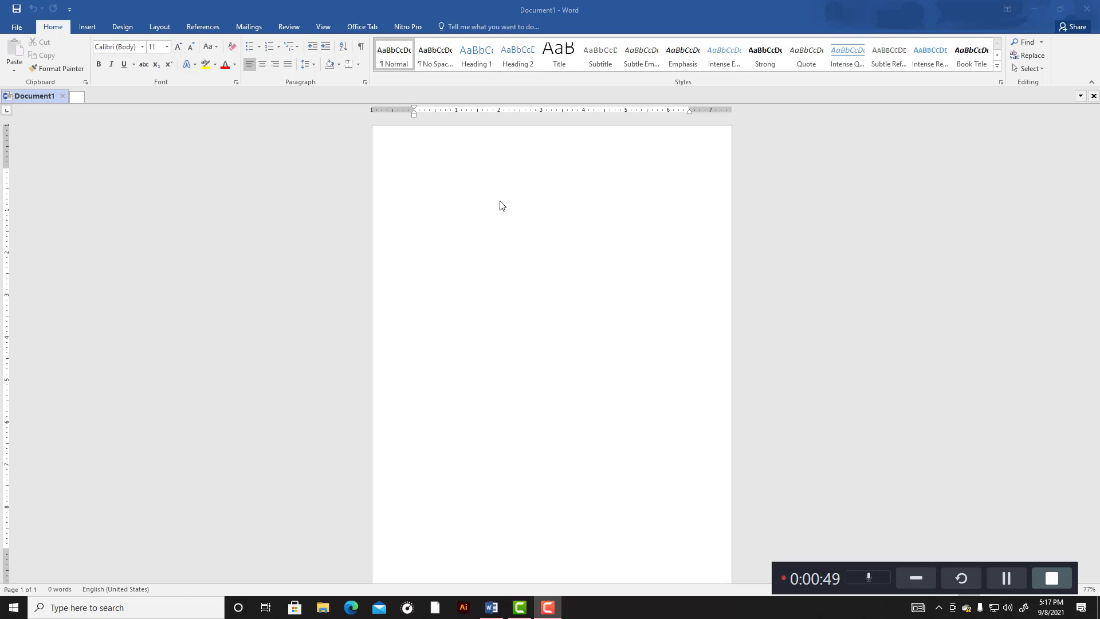
# Step: Set the paper size of the blank document to A4
pyautogui.click(158, 28)
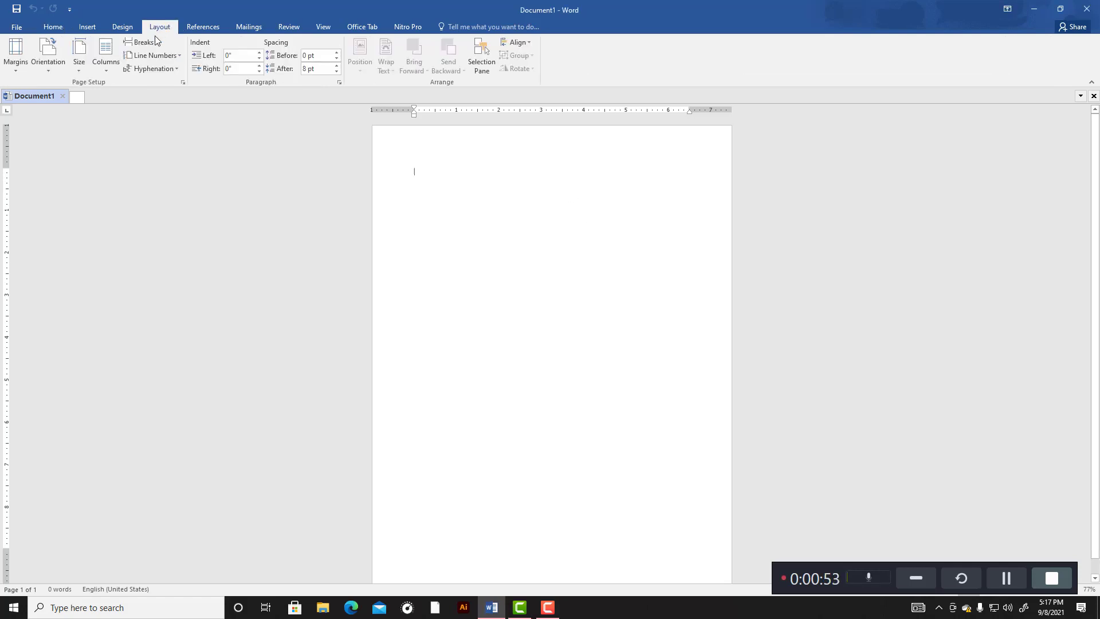
pyautogui.click(83, 72)
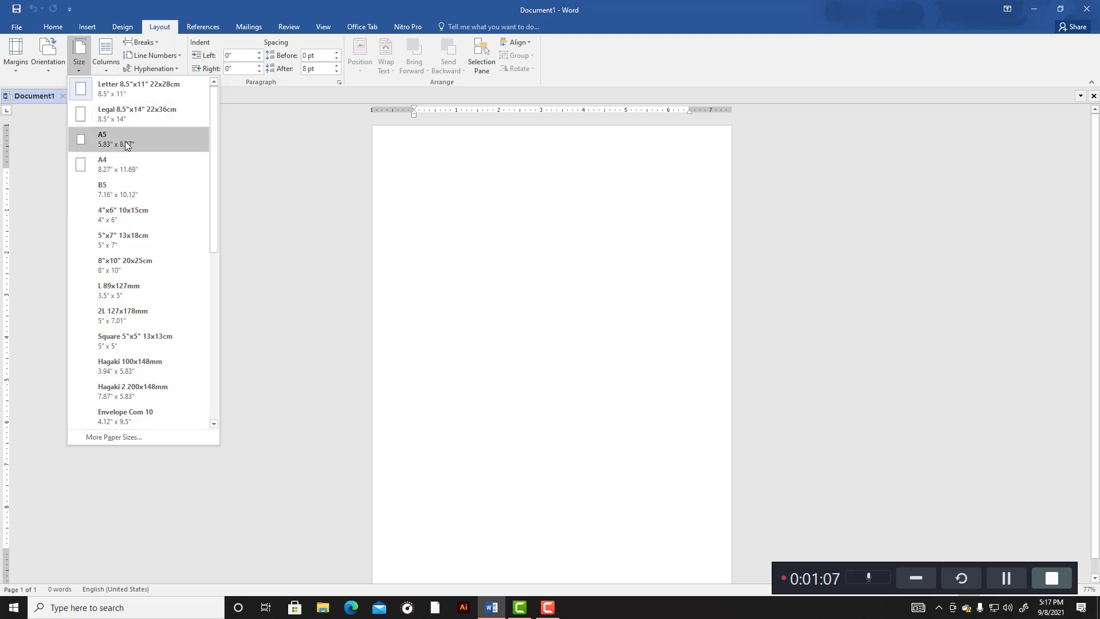
pyautogui.click(131, 170)
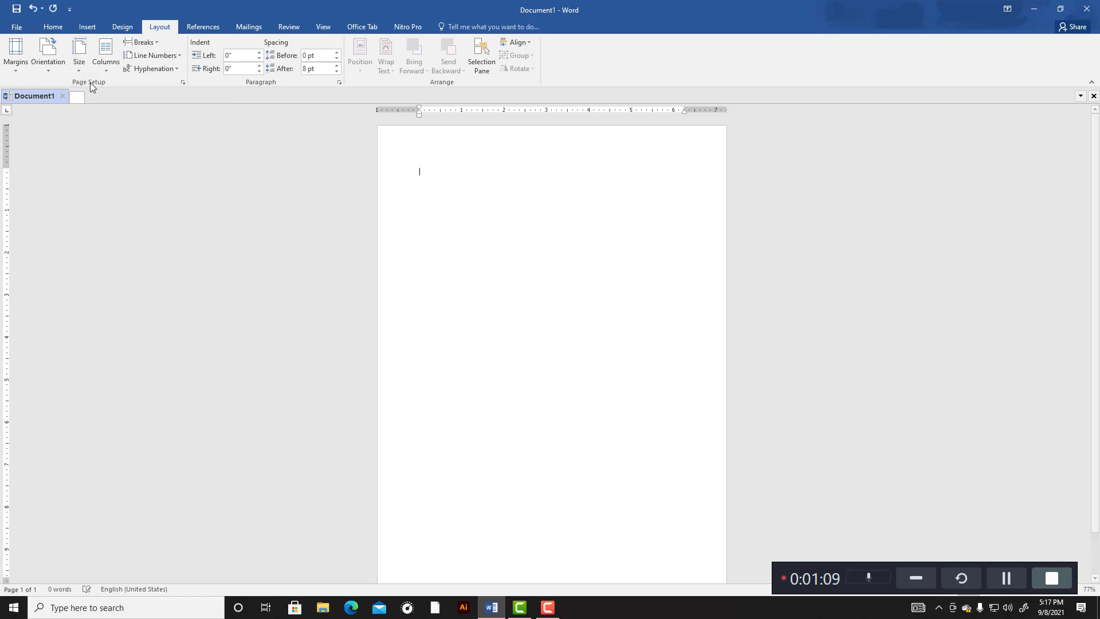
pyautogui.click(85, 70)
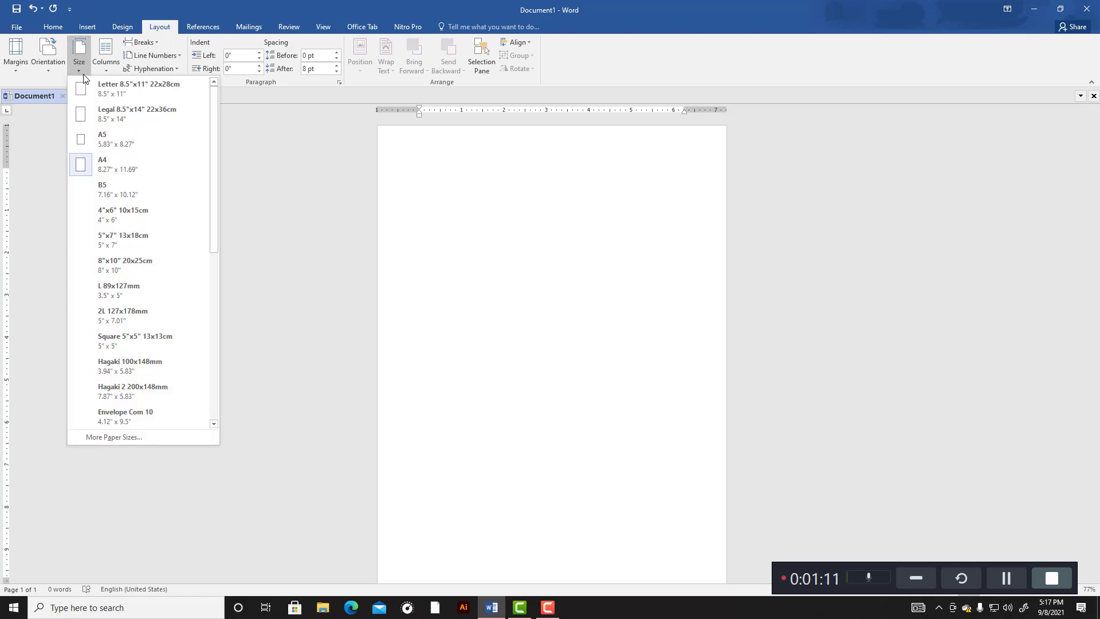
pyautogui.click(147, 438)
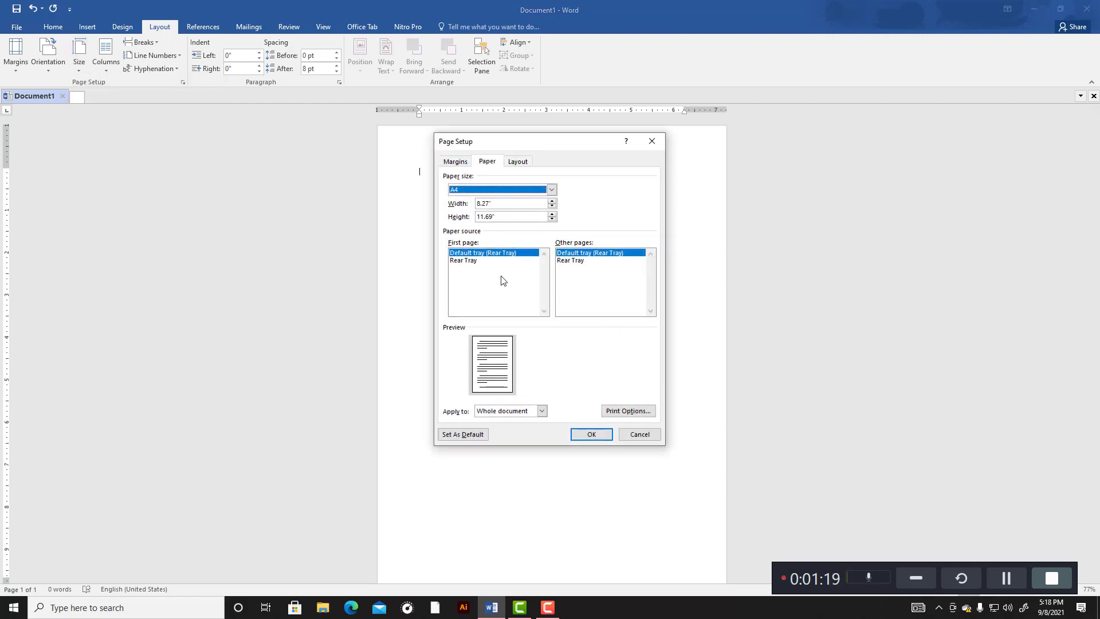
pyautogui.click(551, 190)
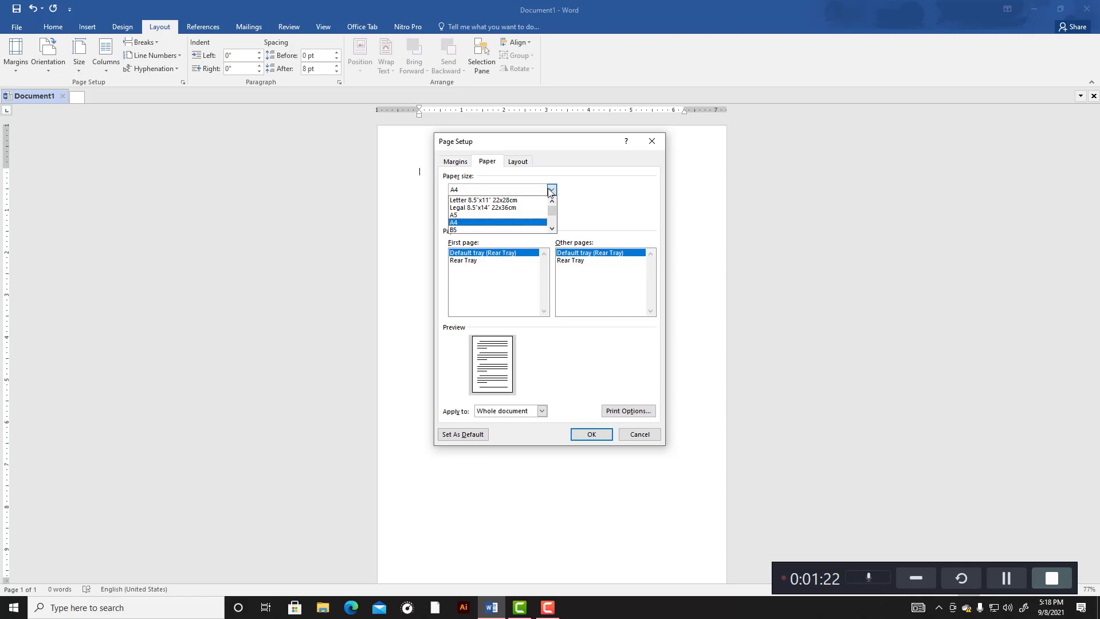
pyautogui.click(590, 188)
pyautogui.press('Tab')
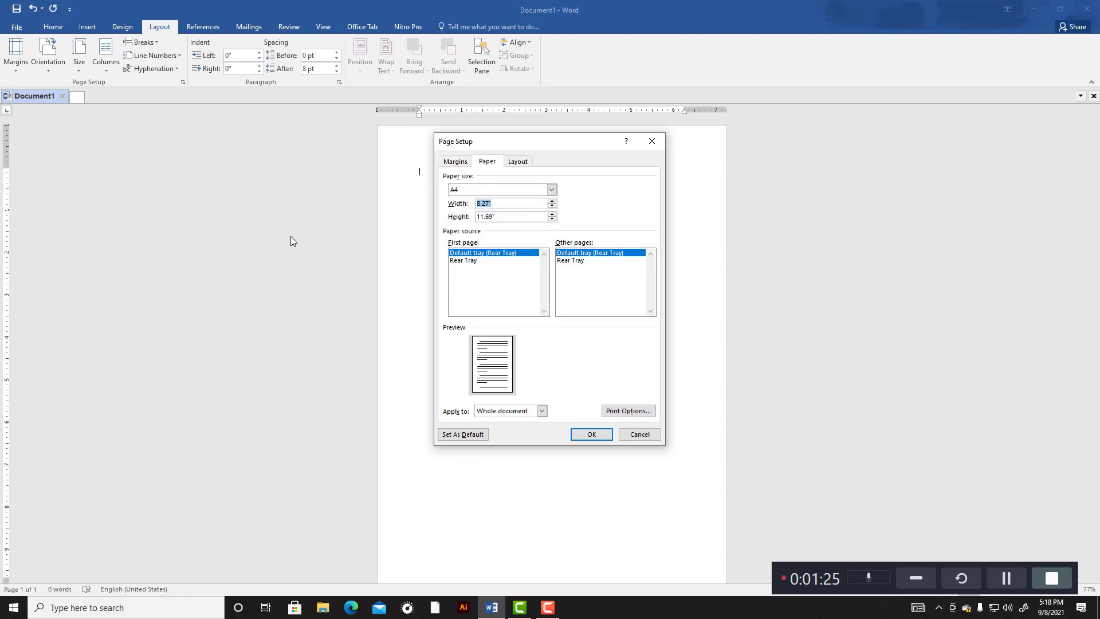
pyautogui.press('BackSpace')
pyautogui.click(651, 142)
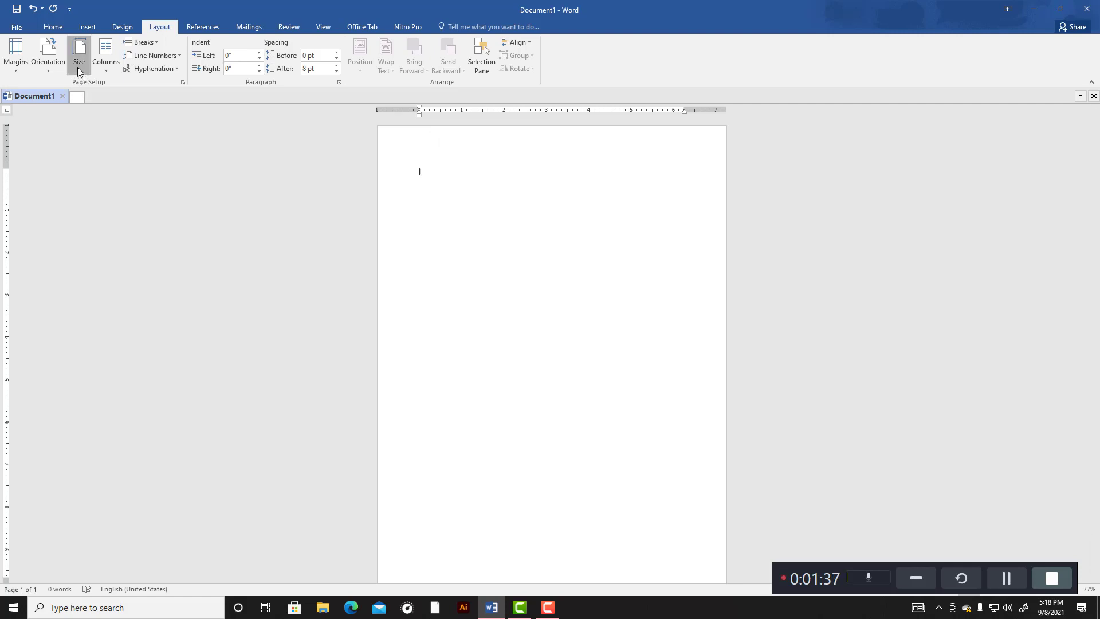
# Step: Reselect A4 as the paper size and toggle the ruler off and on again
pyautogui.click(78, 67)
pyautogui.click(103, 170)
pyautogui.click(318, 27)
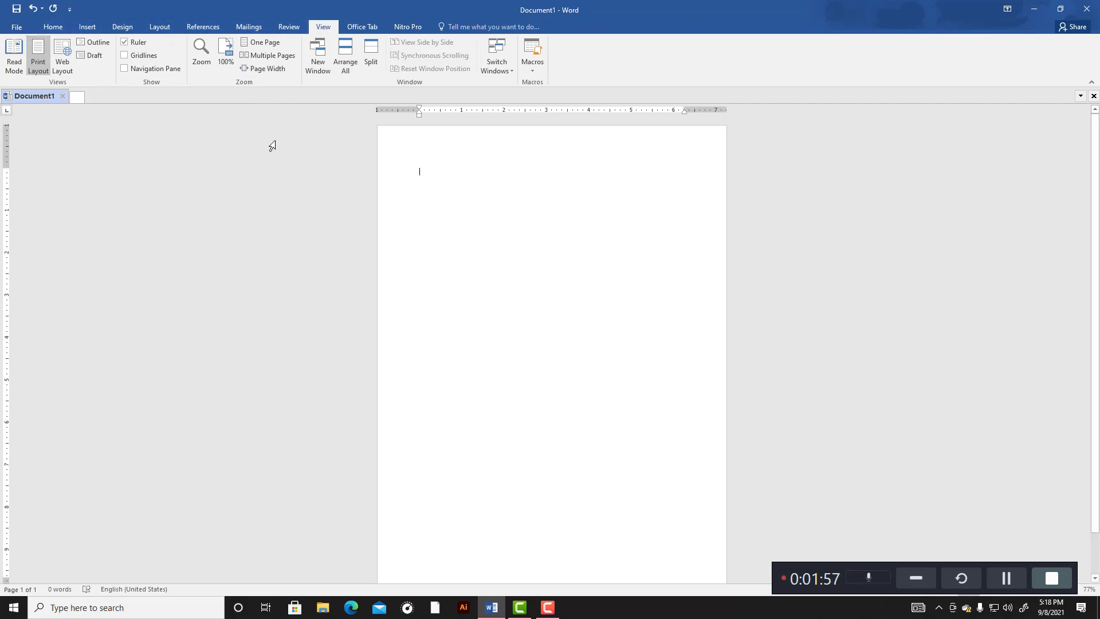
pyautogui.click(125, 43)
pyautogui.click(122, 40)
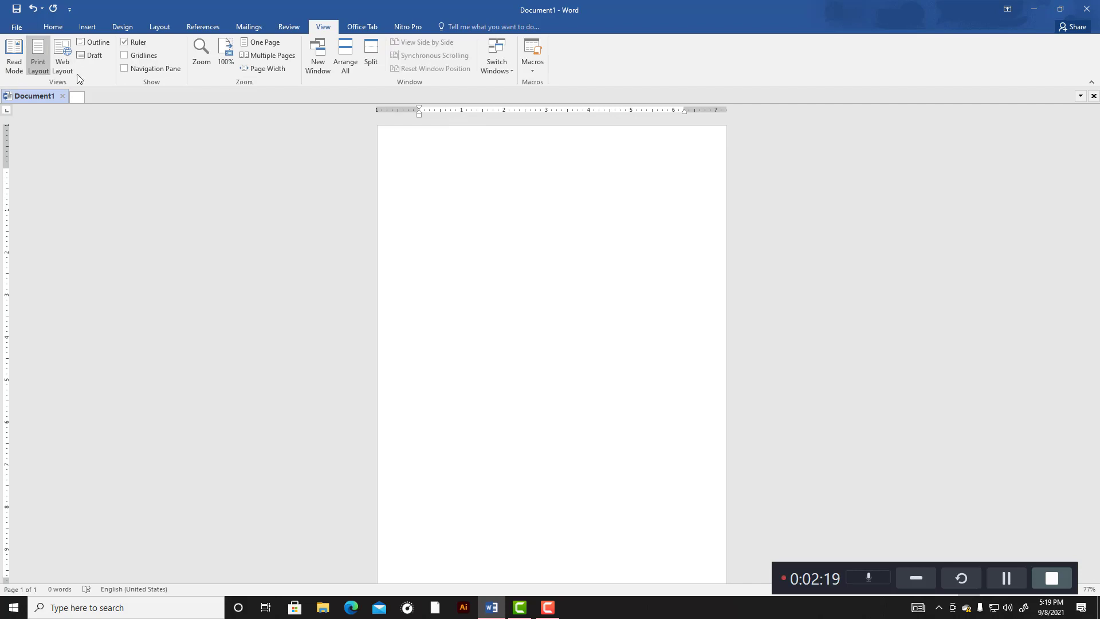
pyautogui.click(155, 28)
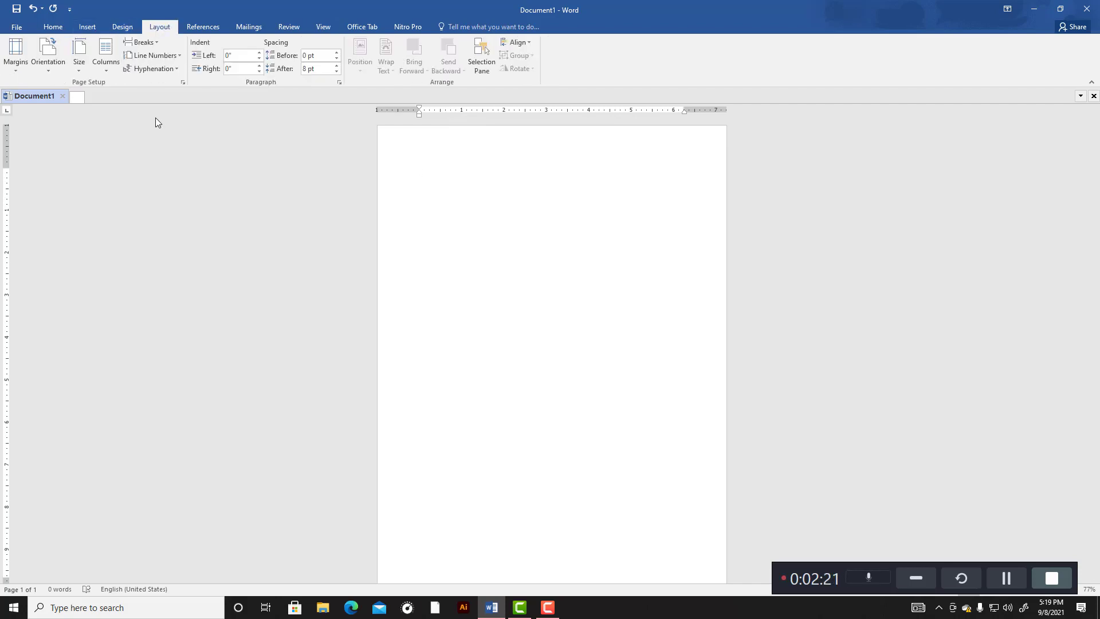
pyautogui.click(85, 67)
pyautogui.click(143, 163)
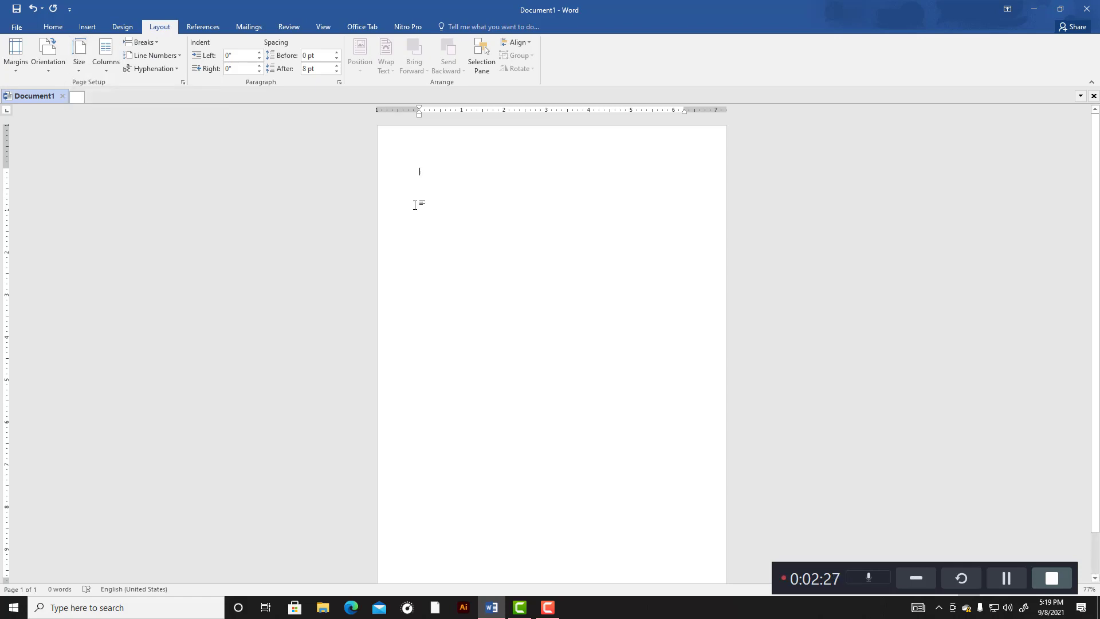
# Step: Set custom page margins of 0.25" for the top and the left side
pyautogui.click(16, 63)
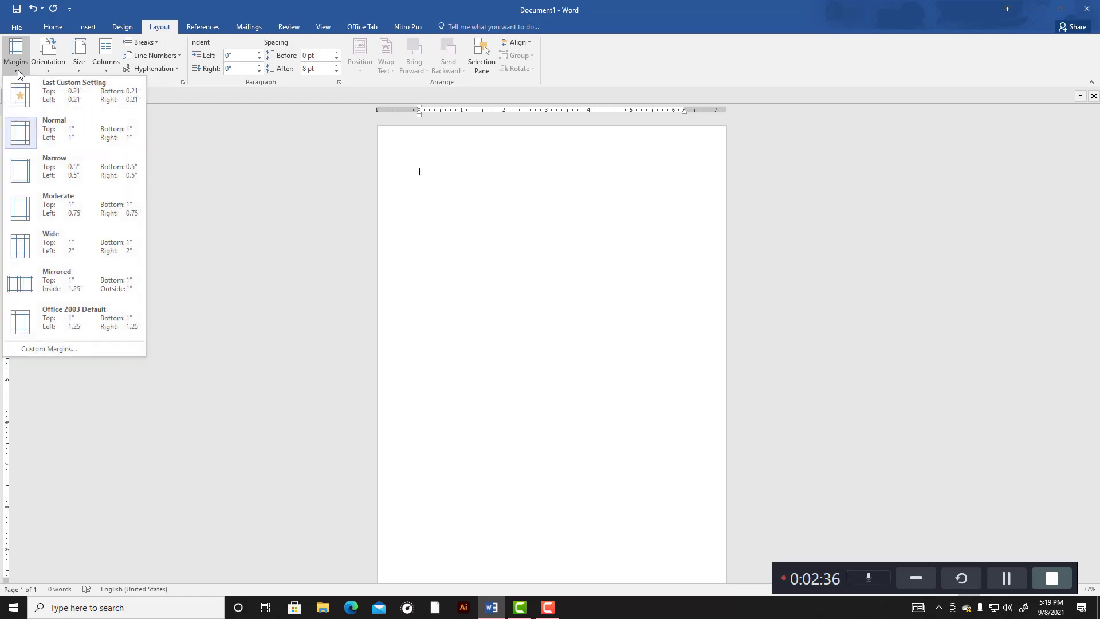
pyautogui.click(51, 349)
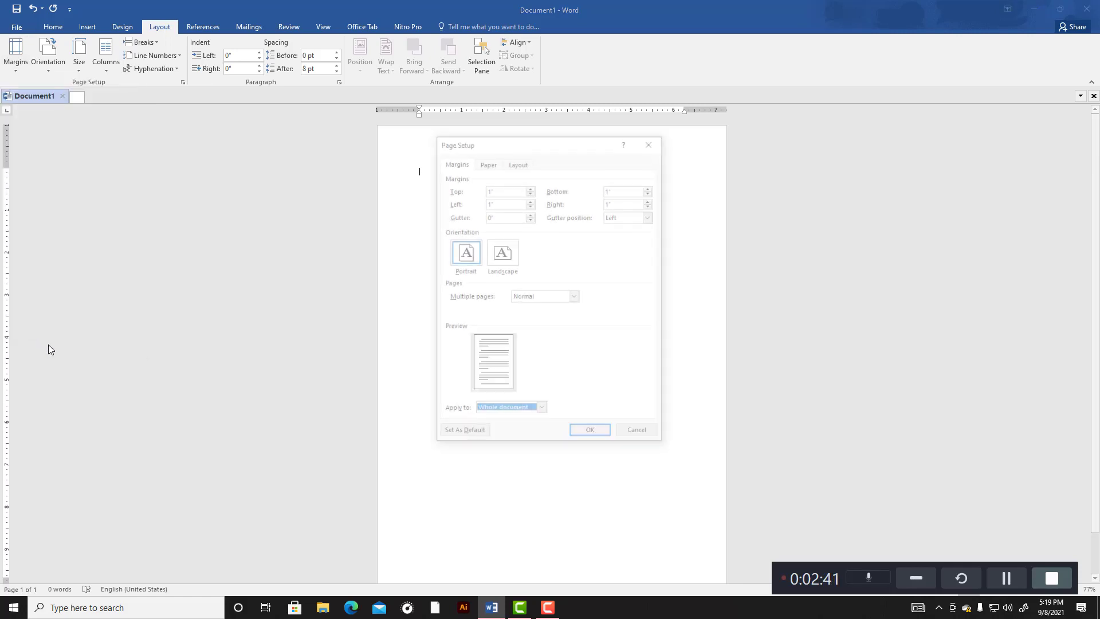
pyautogui.click(487, 189)
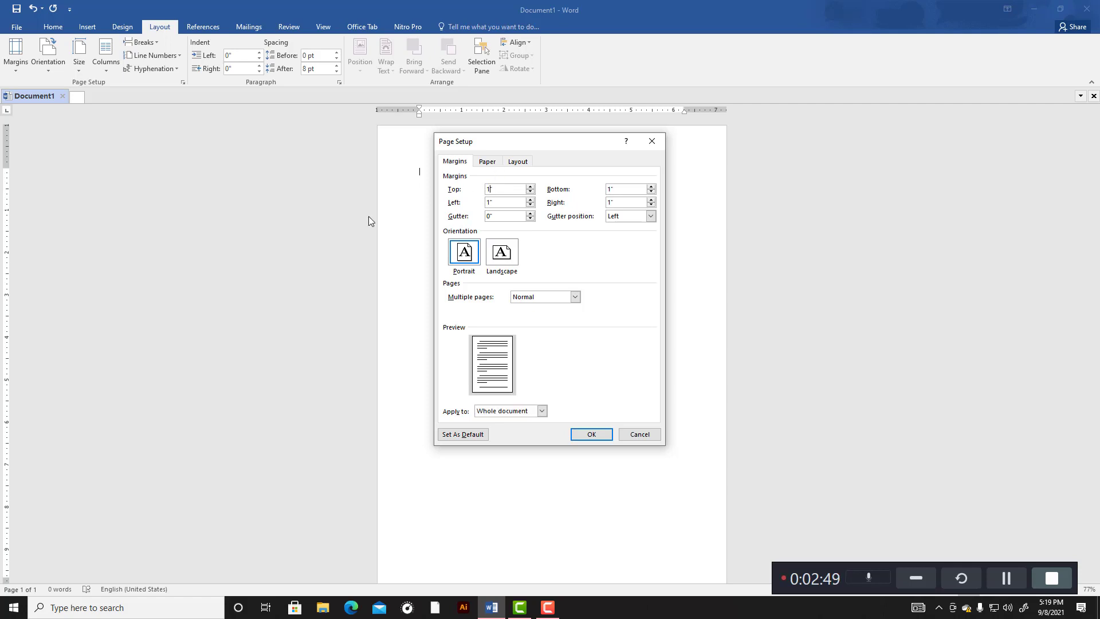
pyautogui.press('Delete')
pyautogui.write('025')
pyautogui.click(490, 192)
pyautogui.click(491, 201)
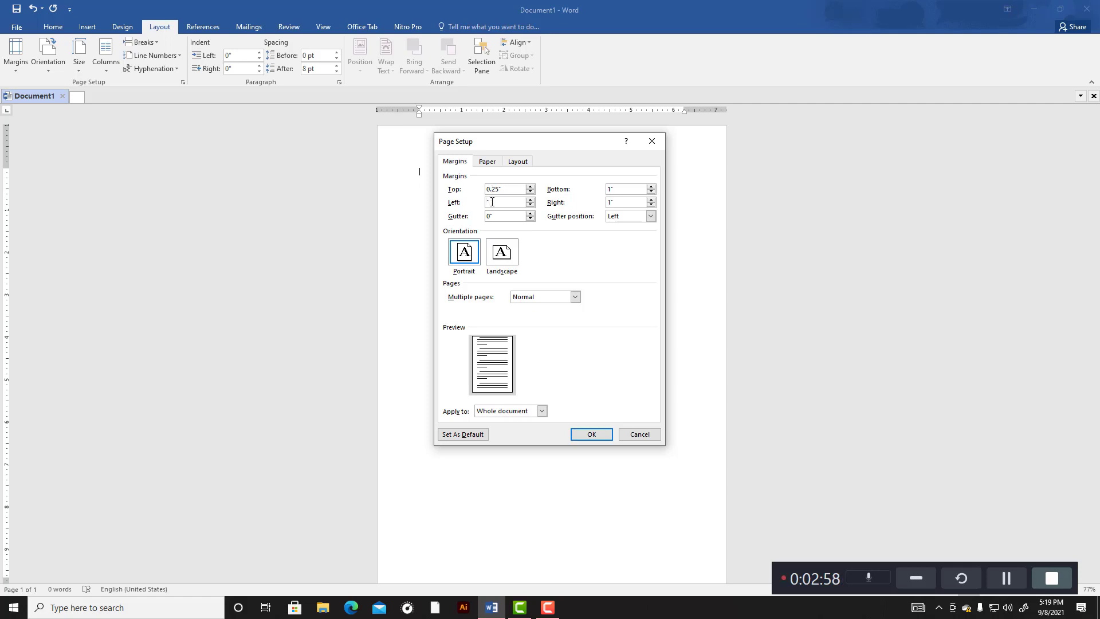
pyautogui.write('0.25')
# Step: Set the bottom and right page margins to 0.25" and apply the custom margins to the whole document
pyautogui.click(612, 189)
pyautogui.press('BackSpace')
pyautogui.write('0.25')
pyautogui.click(612, 204)
pyautogui.press('BackSpace')
pyautogui.write('0.')
pyautogui.click(605, 437)
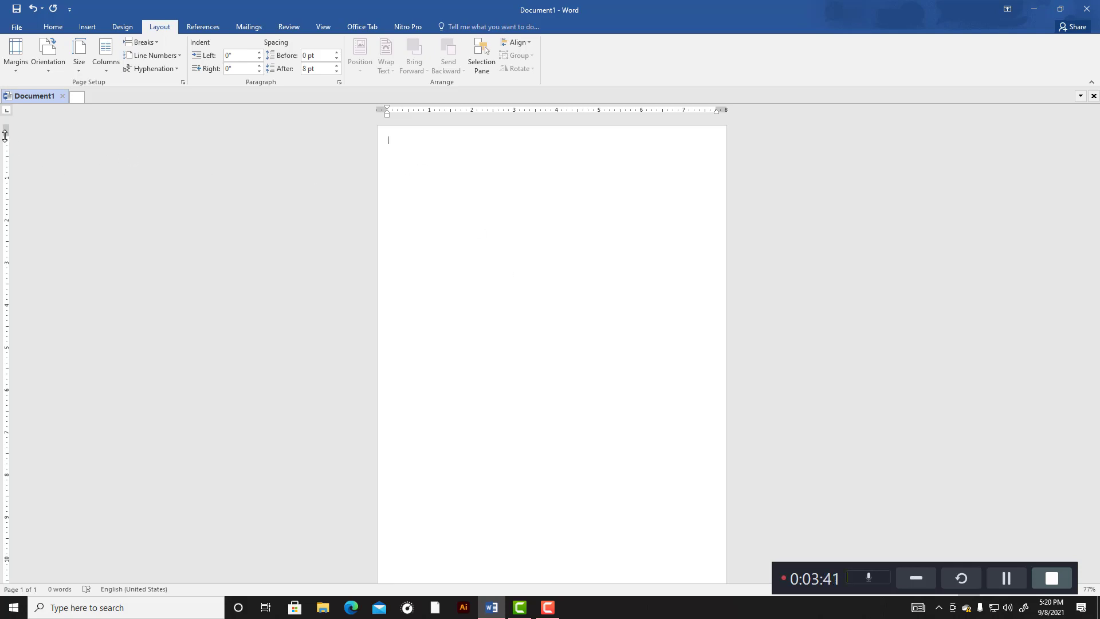
# Step: Increase the page's top margin slightly using the vertical ruler
pyautogui.moveTo(5, 136); pyautogui.dragTo(6, 137)
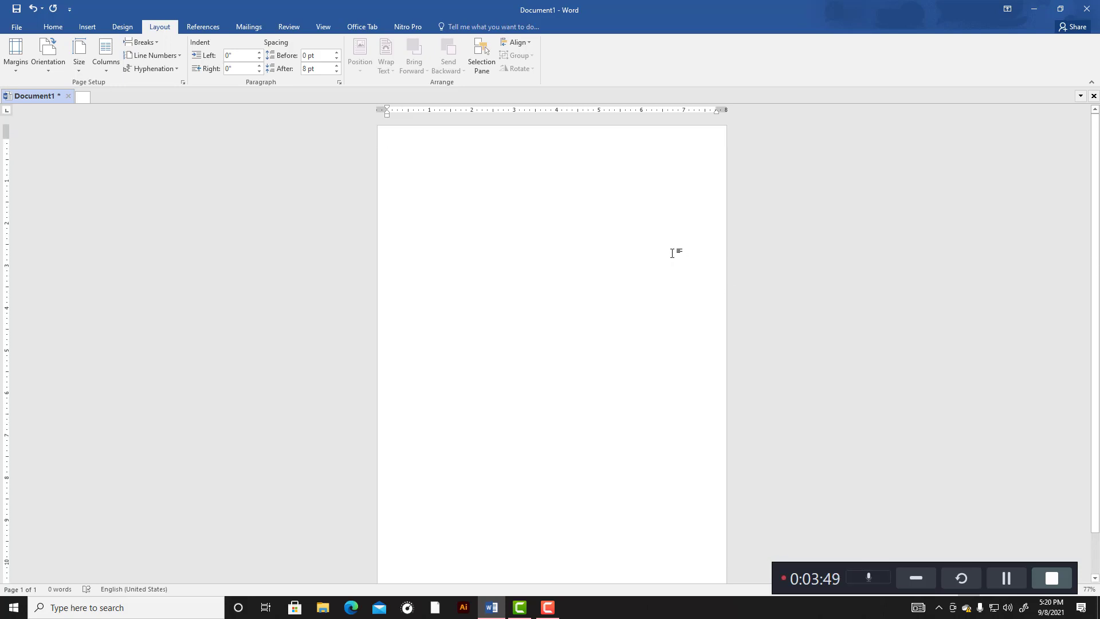
pyautogui.click(80, 68)
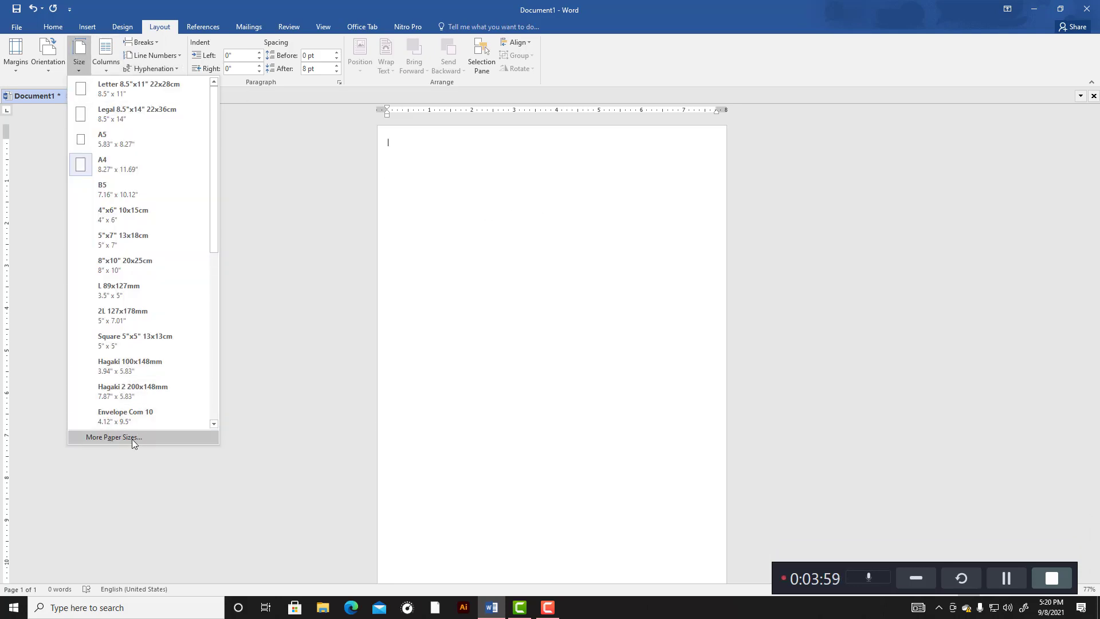
pyautogui.click(286, 344)
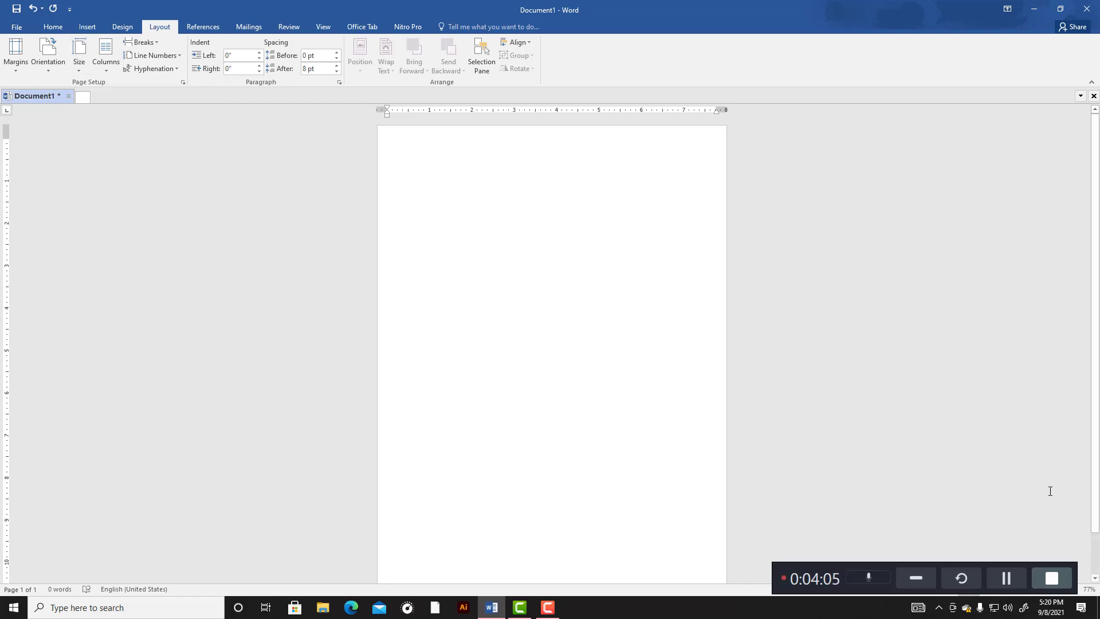
pyautogui.moveTo(963, 565); pyautogui.dragTo(60, 528)
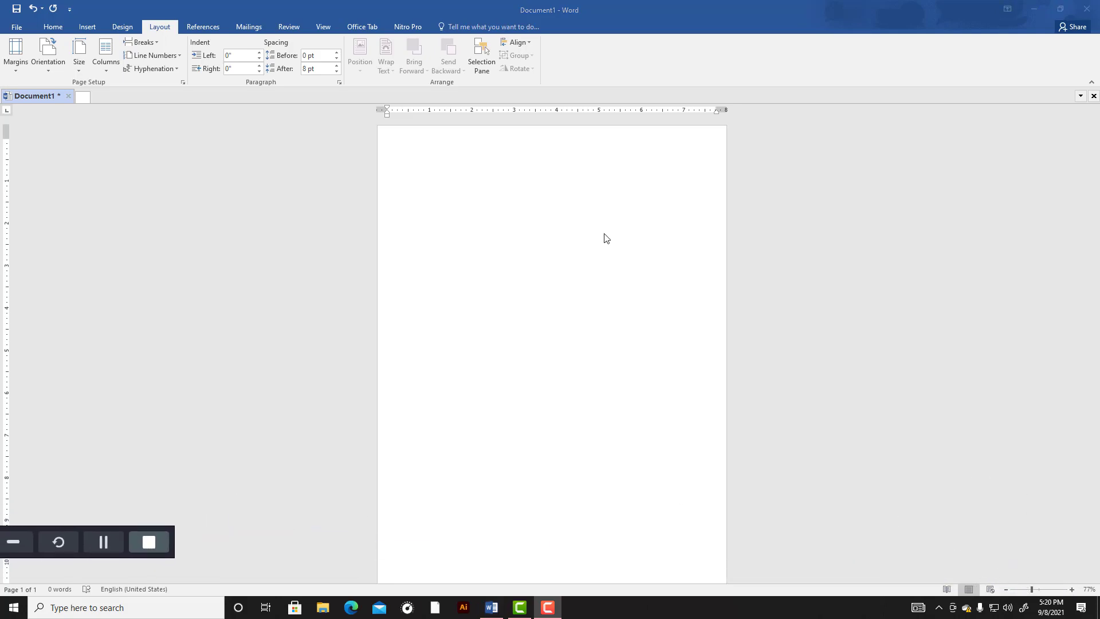
# Step: Zoom the page view in and out to try different magnifications, finishing at 75%
pyautogui.click(1039, 592)
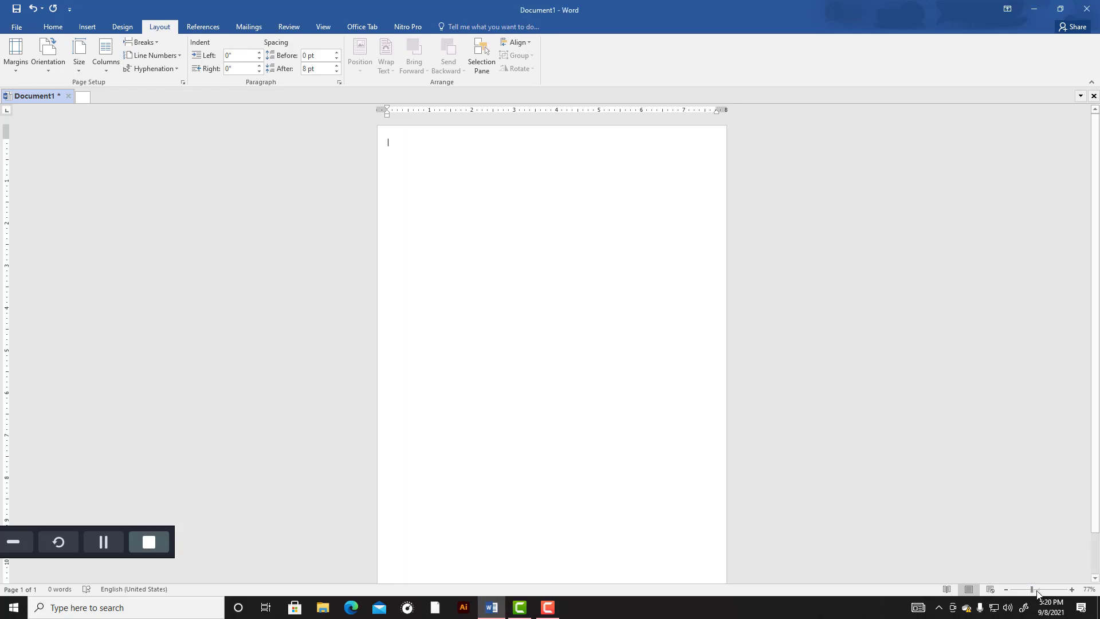
pyautogui.click(1040, 591)
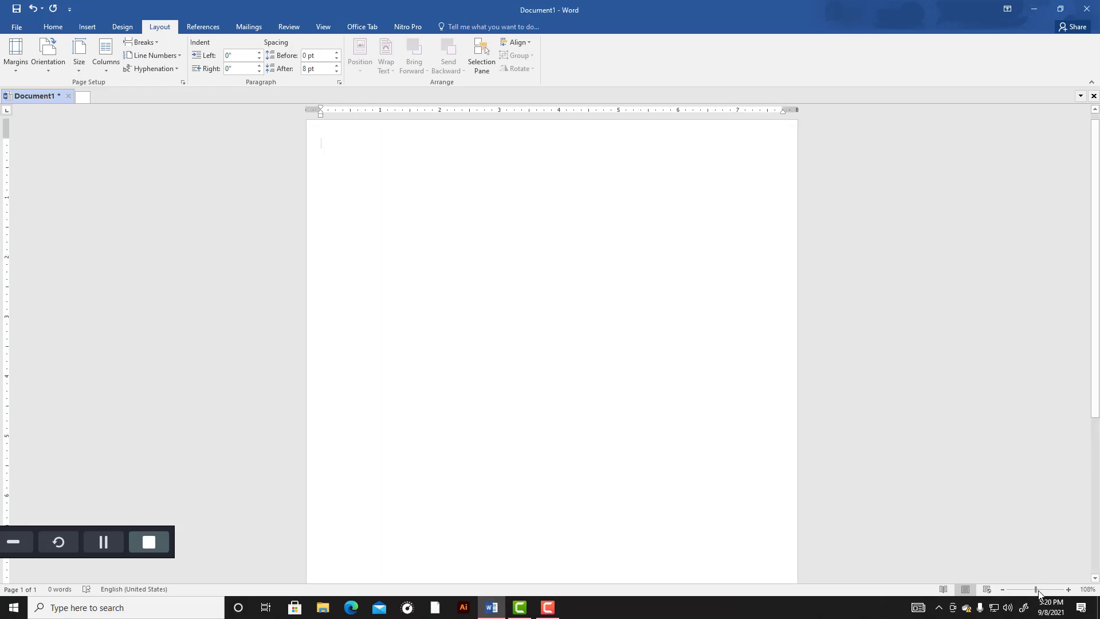
pyautogui.moveTo(1038, 592); pyautogui.dragTo(1027, 592)
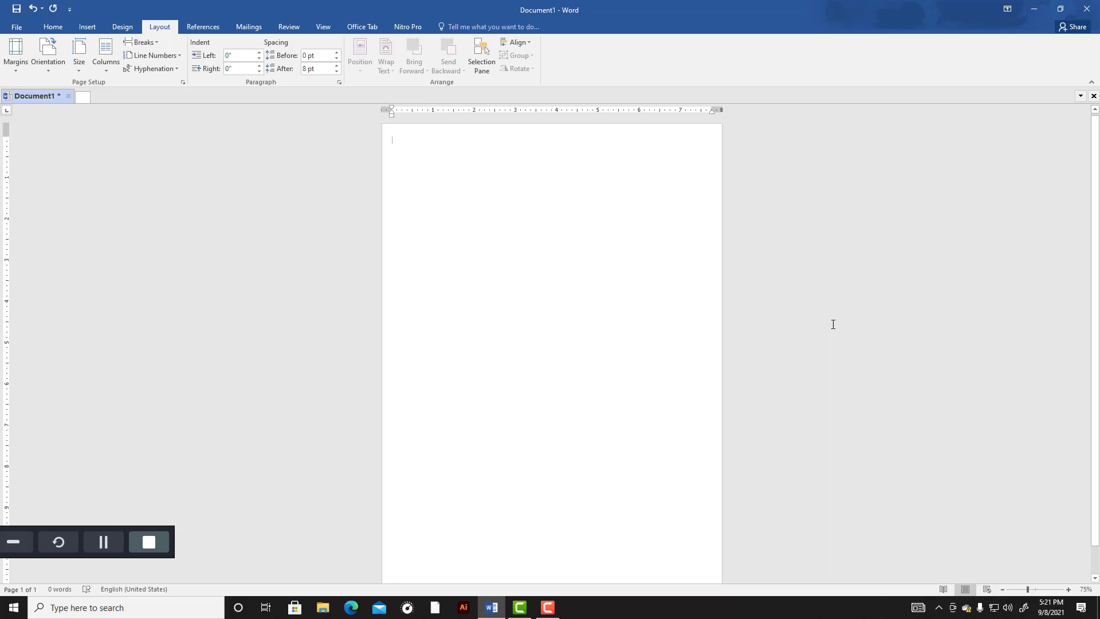
pyautogui.scroll(-5, 832, 324)
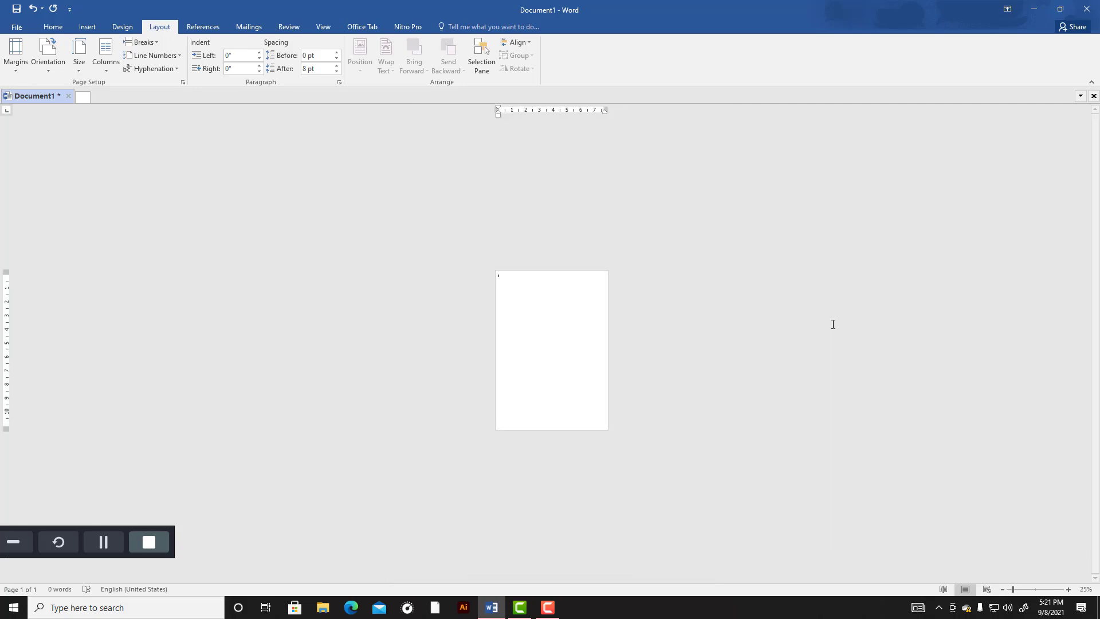
pyautogui.scroll(2, 833, 324)
pyautogui.scroll(3, 832, 324)
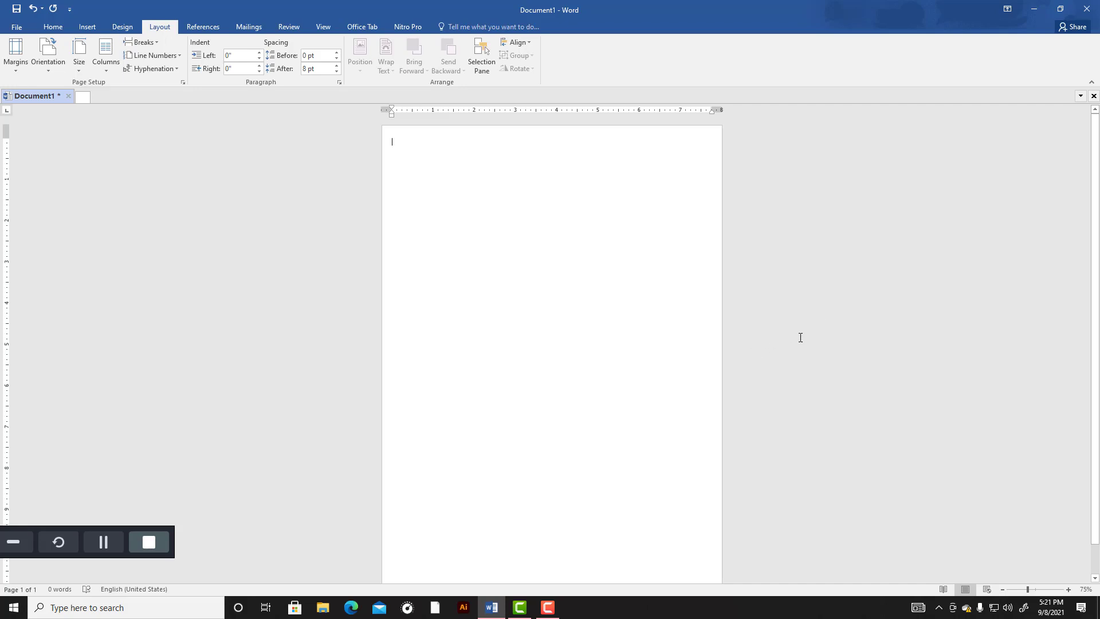
# Step: Insert a table with three columns and four rows at the start of the page
pyautogui.click(89, 27)
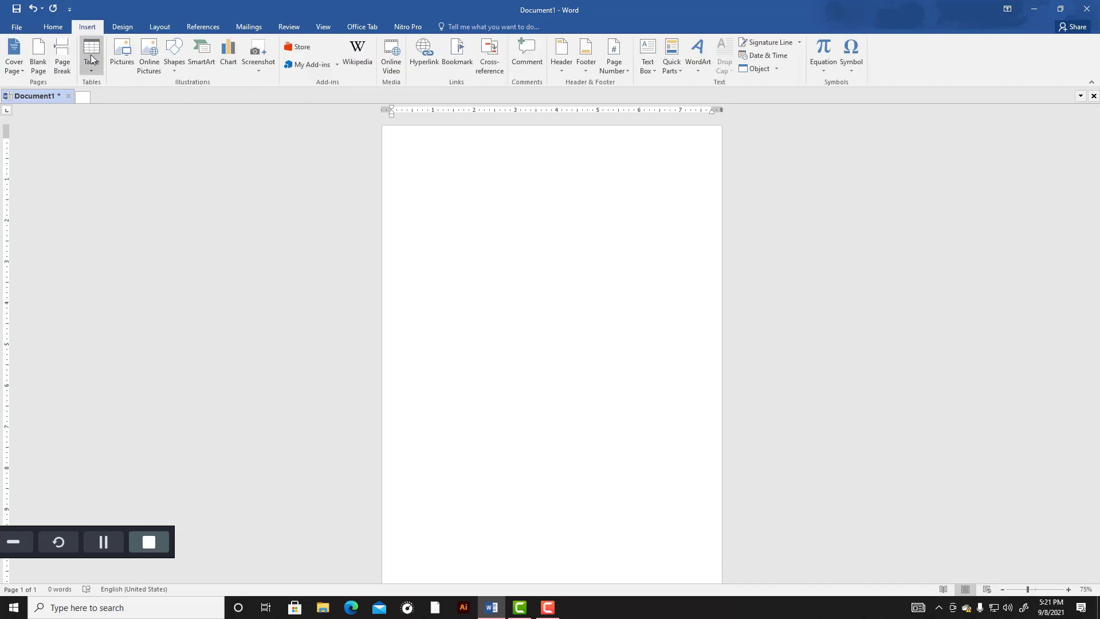
pyautogui.click(95, 69)
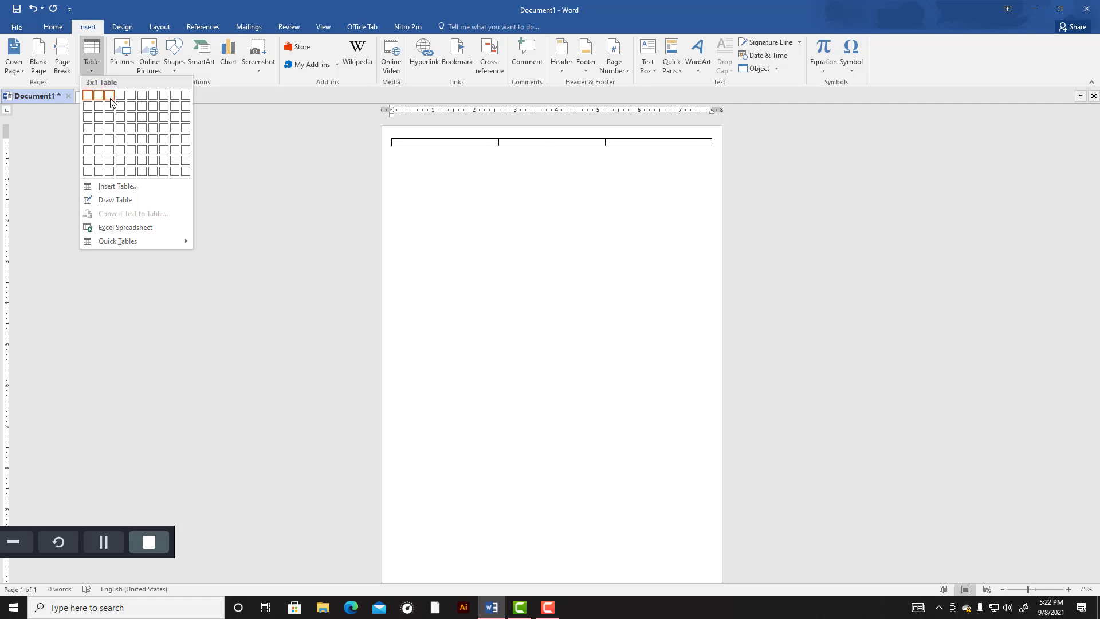
pyautogui.click(108, 130)
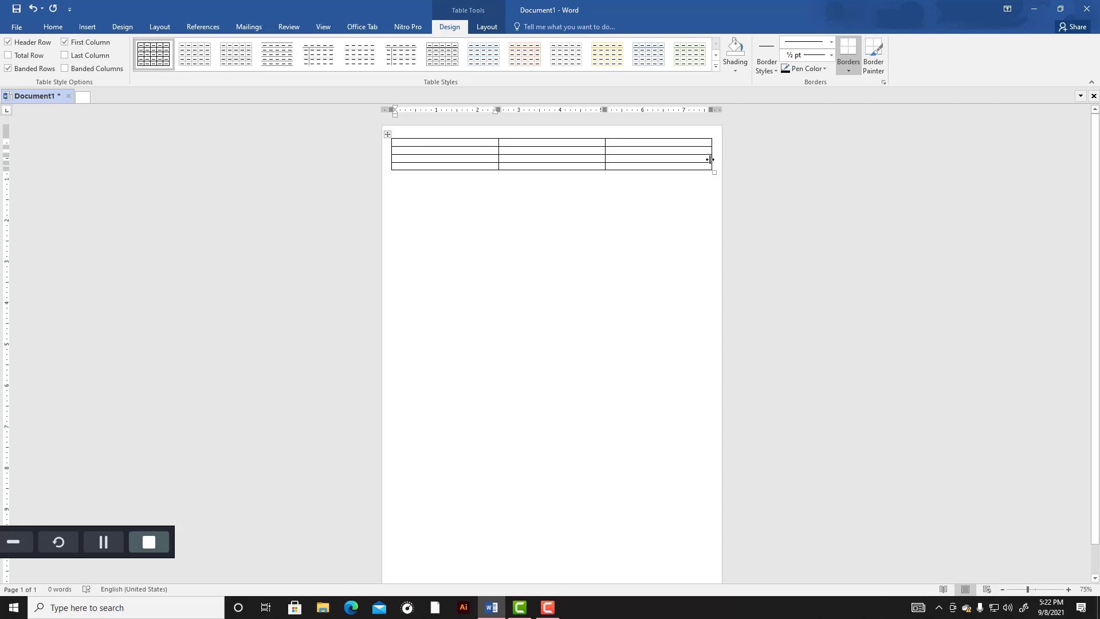
# Step: Add two more rows at the bottom of the table
pyautogui.moveTo(391, 169)
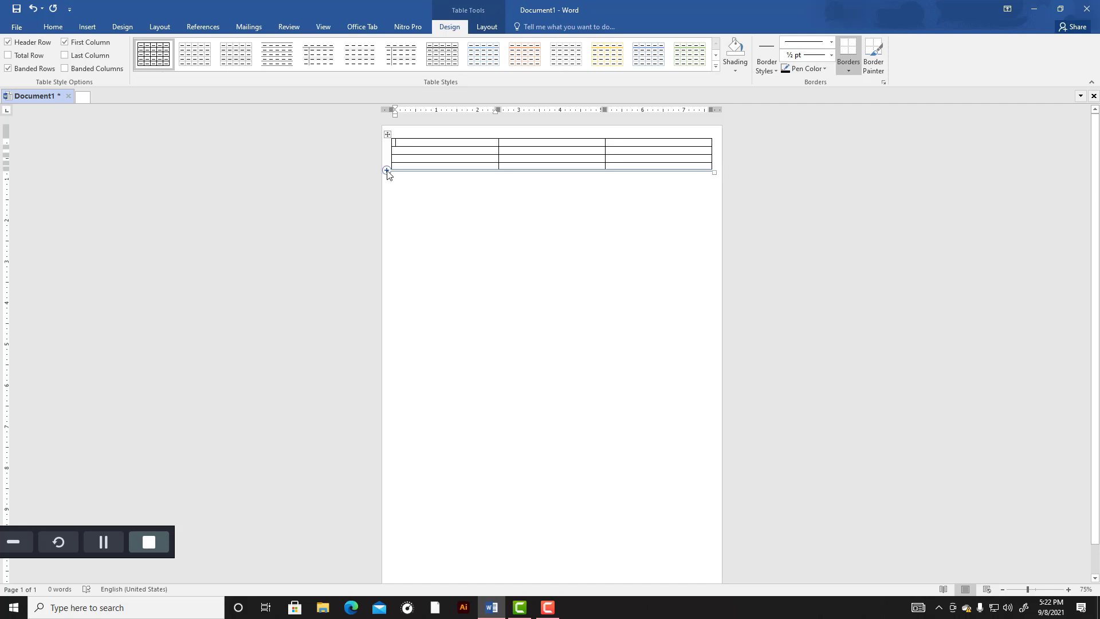
pyautogui.click(388, 171)
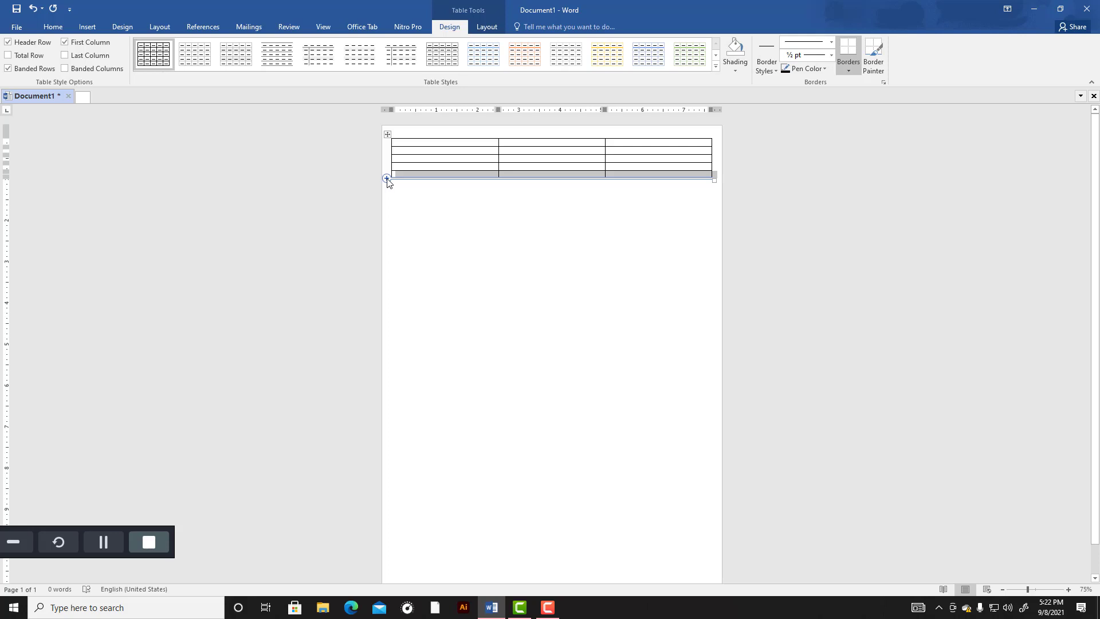
pyautogui.click(387, 179)
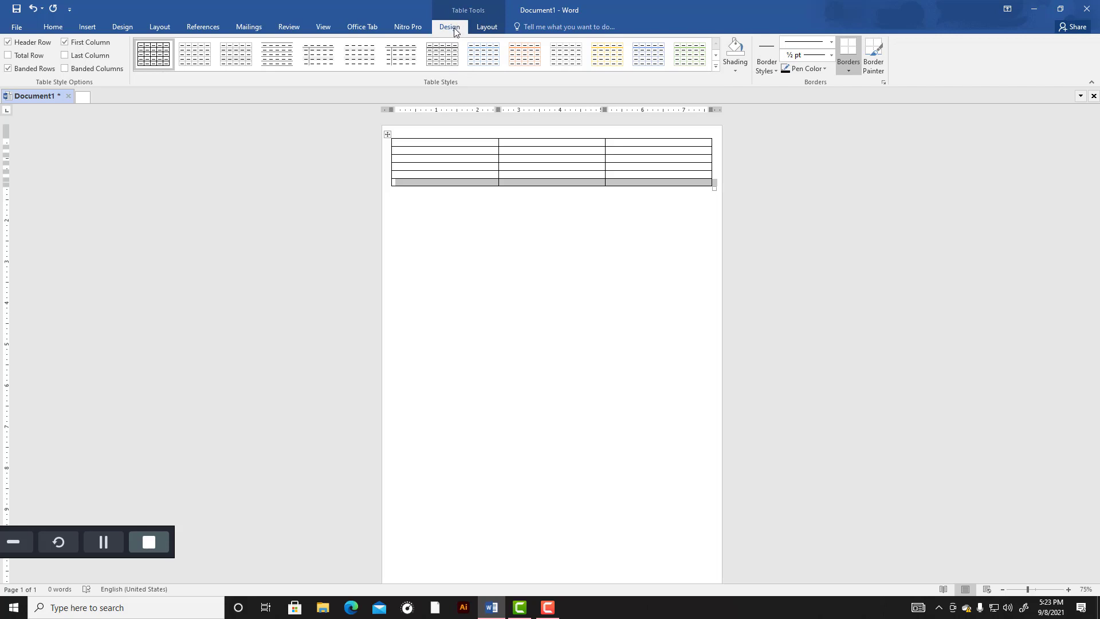
# Step: In the table properties, centre the table and specify a height of 1.35" for its last row
pyautogui.click(490, 26)
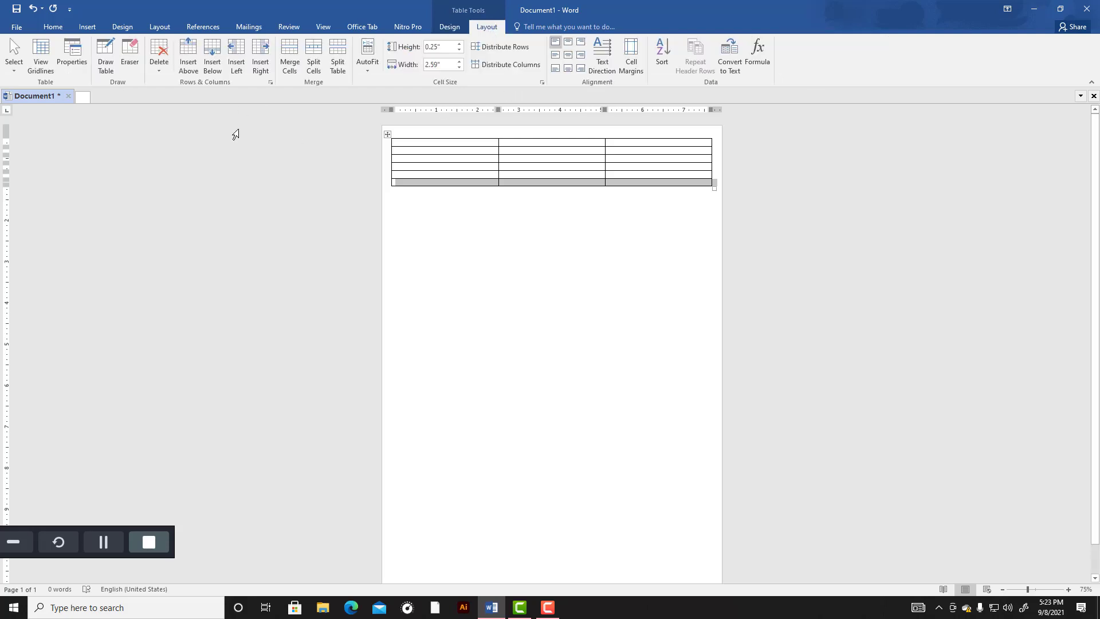
pyautogui.click(79, 66)
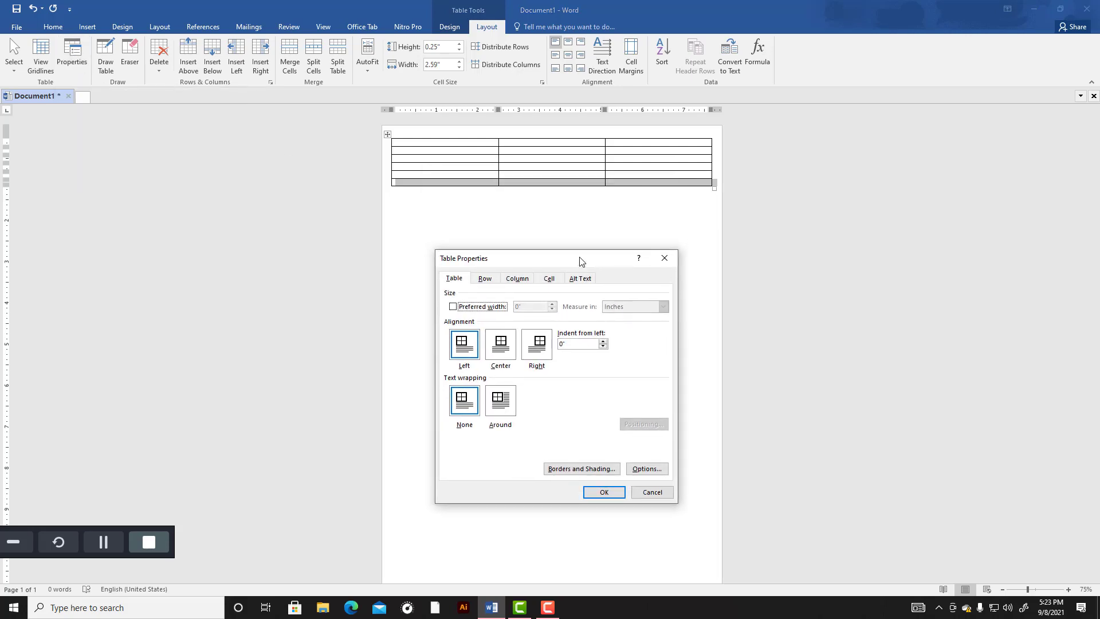
pyautogui.moveTo(577, 173); pyautogui.dragTo(584, 259)
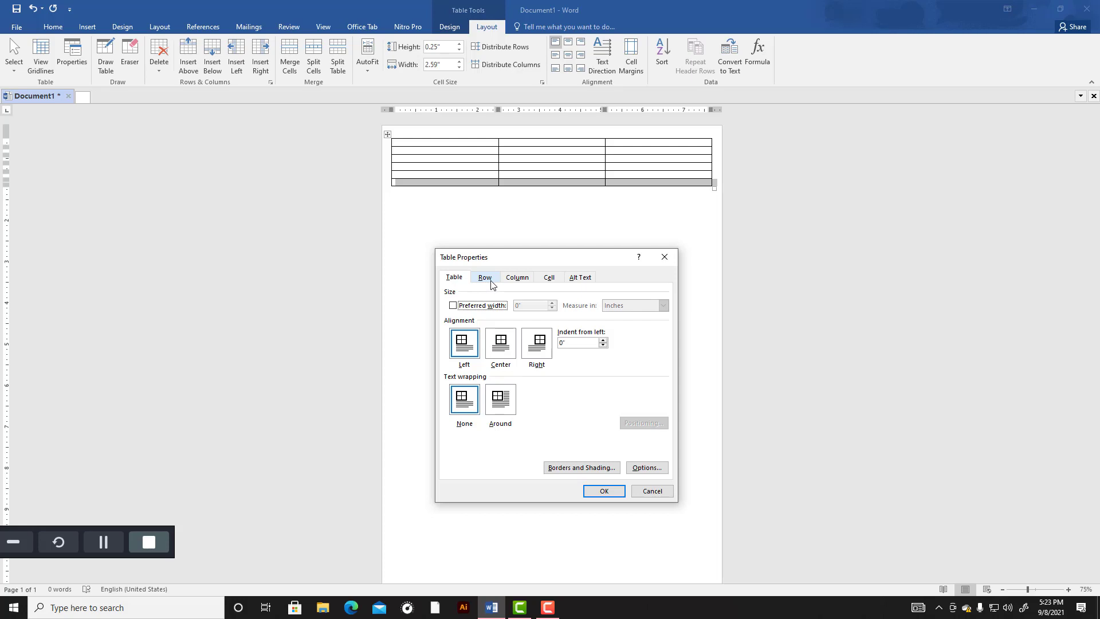
pyautogui.click(503, 347)
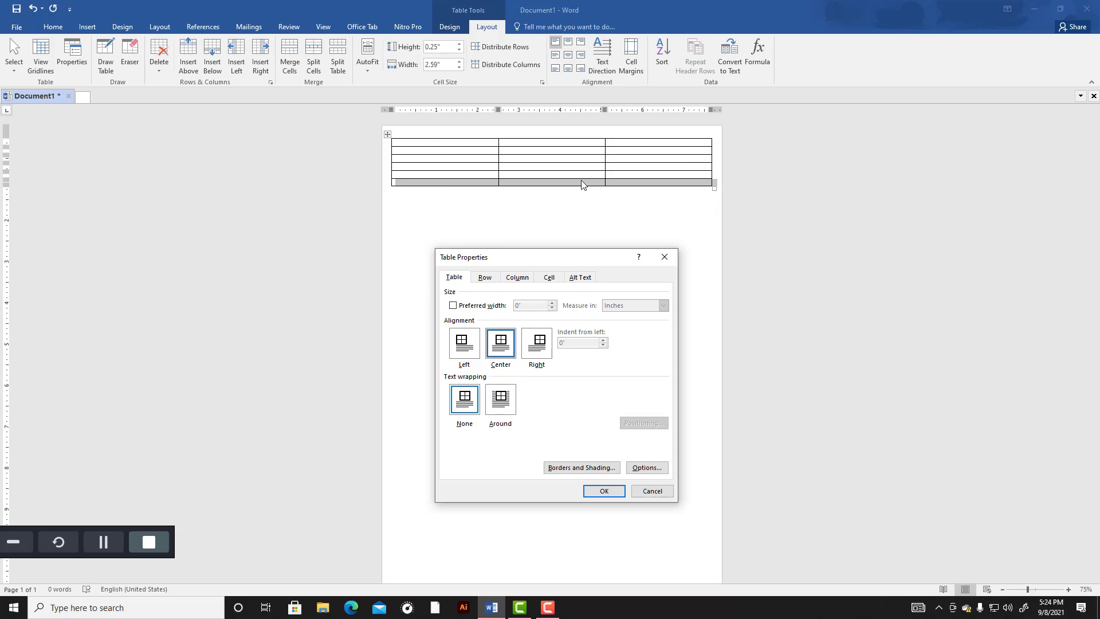
pyautogui.click(485, 278)
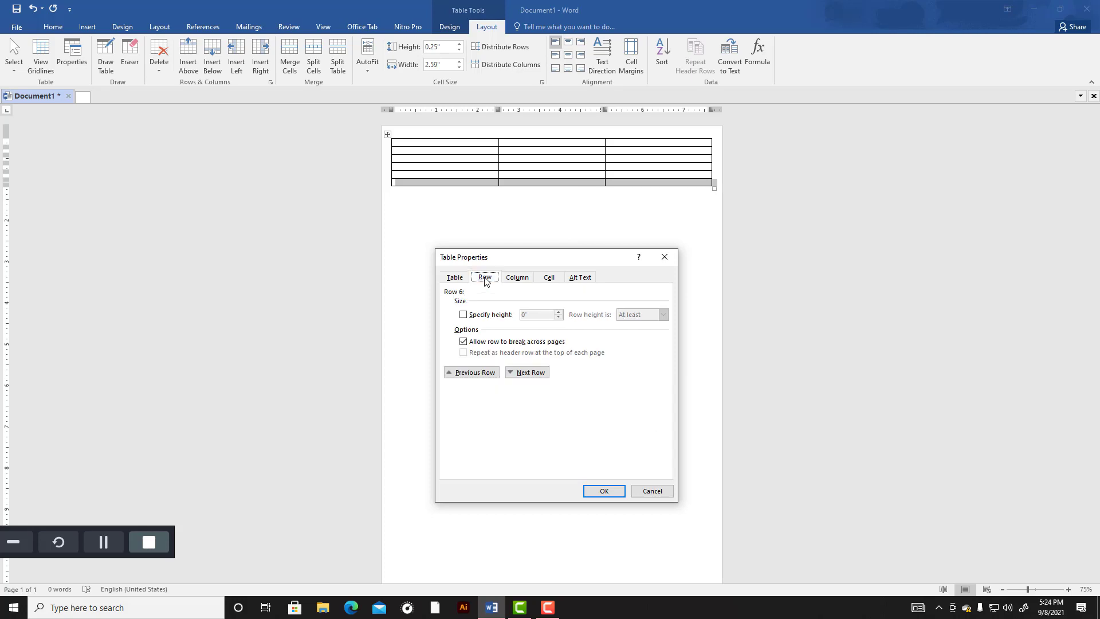
pyautogui.click(464, 315)
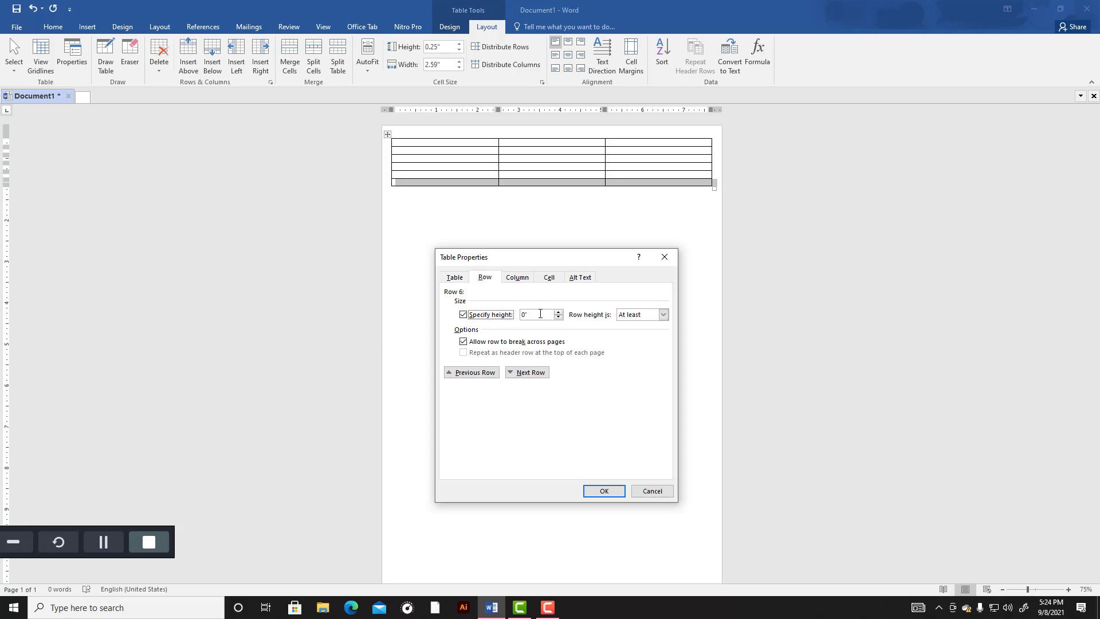
pyautogui.click(525, 316)
# Step: Set the preferred width of columns 1-3 to 1.1", measured in inches, and look through the cell and alt text properties
pyautogui.click(515, 281)
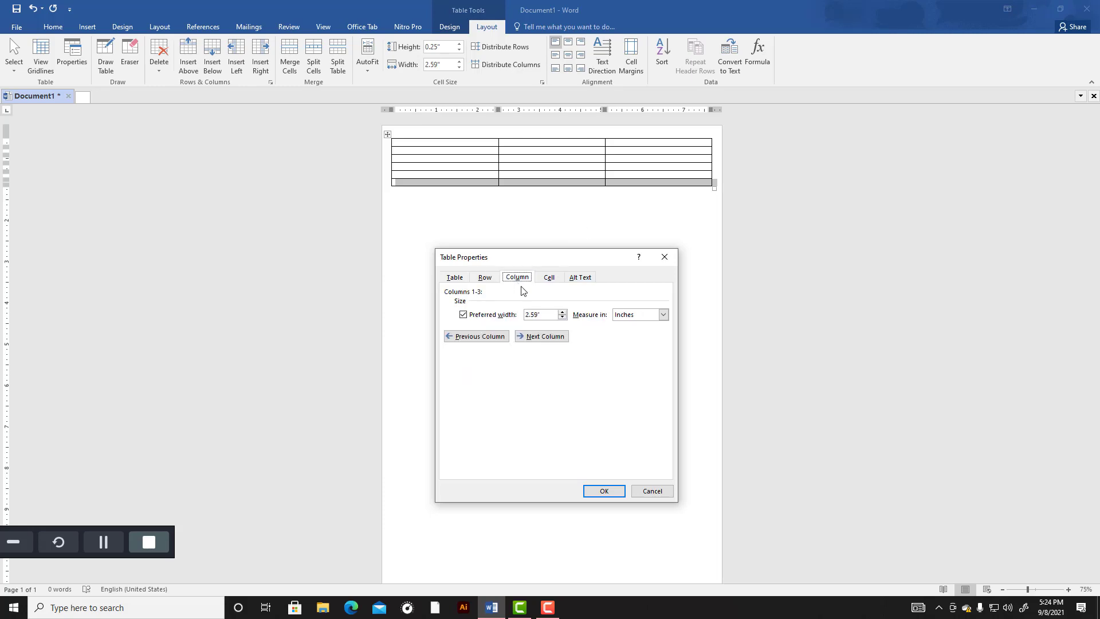
pyautogui.click(541, 315)
pyautogui.press('BackSpace')
pyautogui.press('BackSpace')
pyautogui.press('BackSpace')
pyautogui.click(662, 314)
pyautogui.click(647, 333)
pyautogui.click(663, 315)
pyautogui.click(622, 367)
pyautogui.click(548, 280)
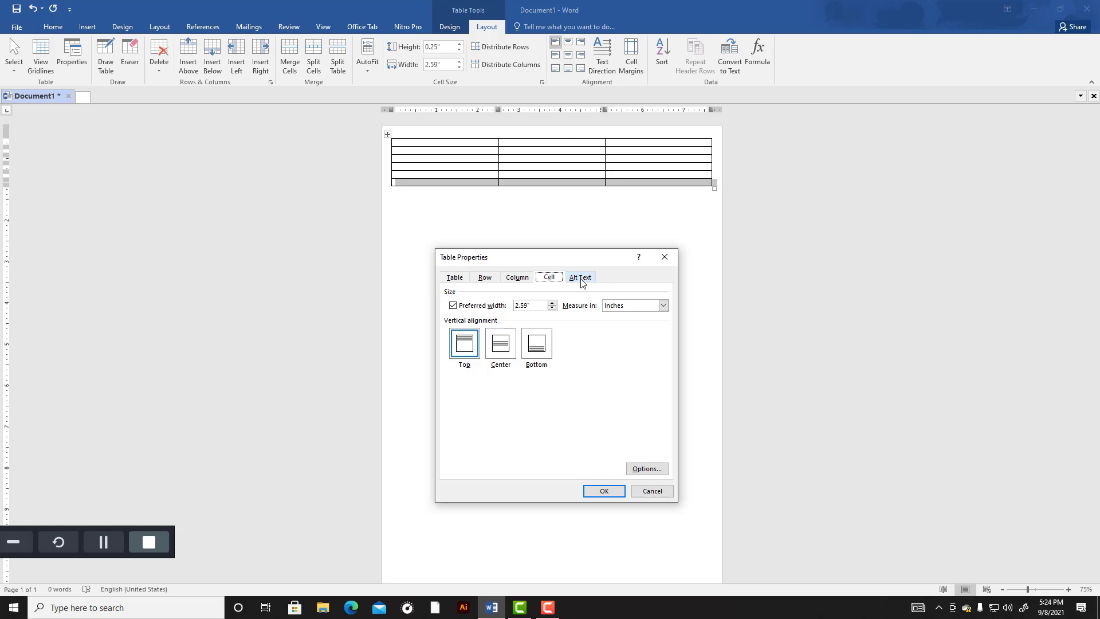
pyautogui.click(580, 278)
pyautogui.click(550, 278)
pyautogui.click(523, 280)
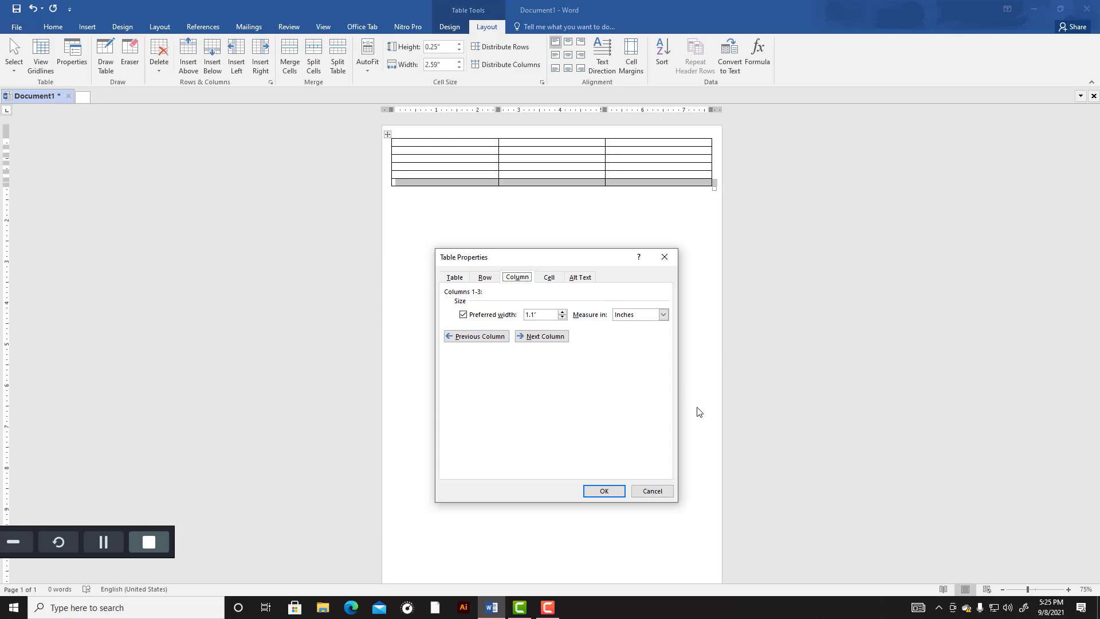
# Step: Apply the changed table properties and undo them, leaving the table deselected
pyautogui.click(608, 493)
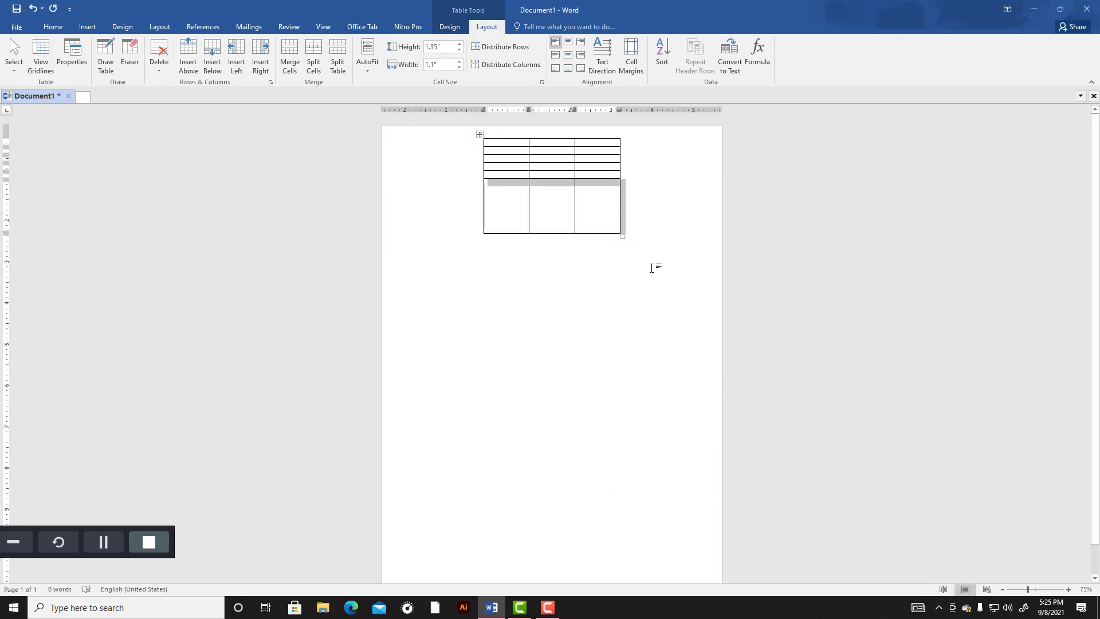
pyautogui.hotkey('ctrl', 'z')
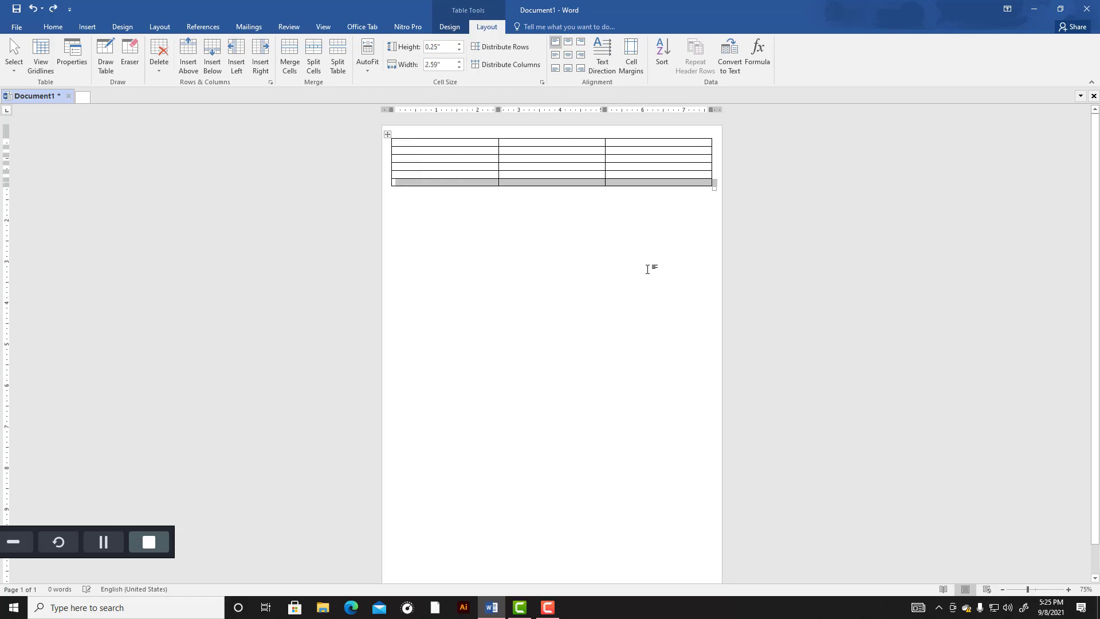
pyautogui.click(626, 278)
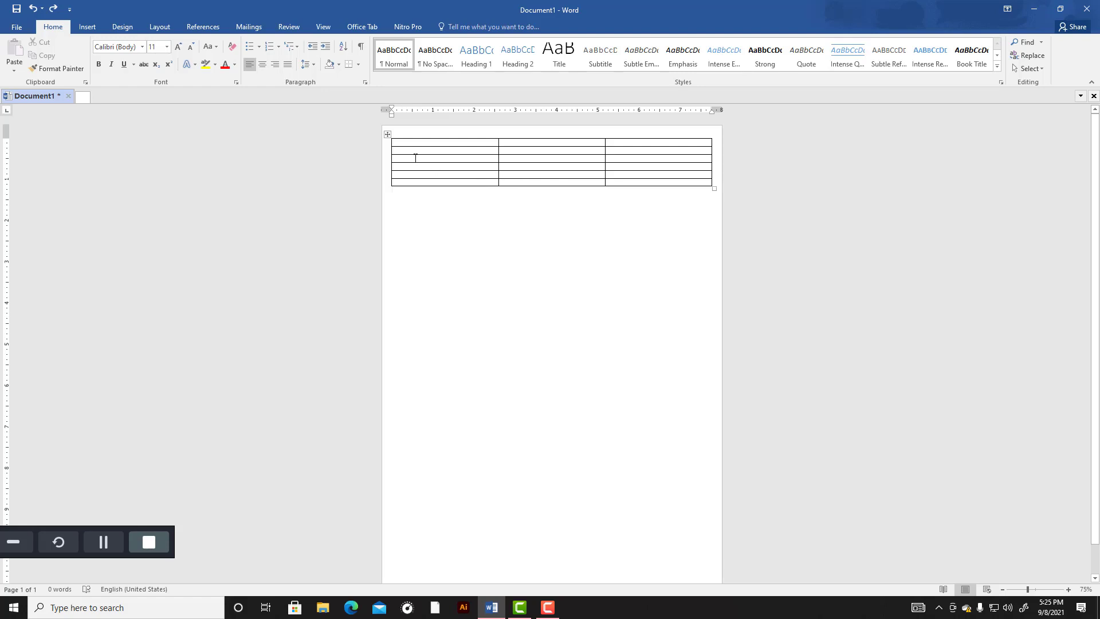
# Step: Select the whole table and specify a height of 1.35" for all its rows in the table properties
pyautogui.moveTo(390, 152)
pyautogui.click(387, 136)
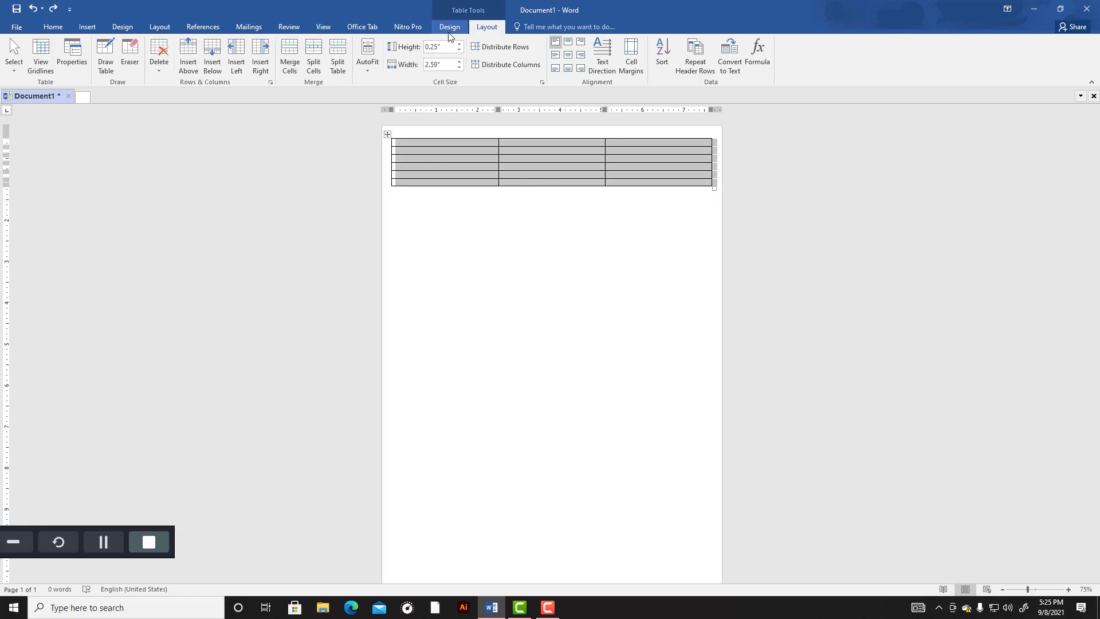
pyautogui.click(71, 55)
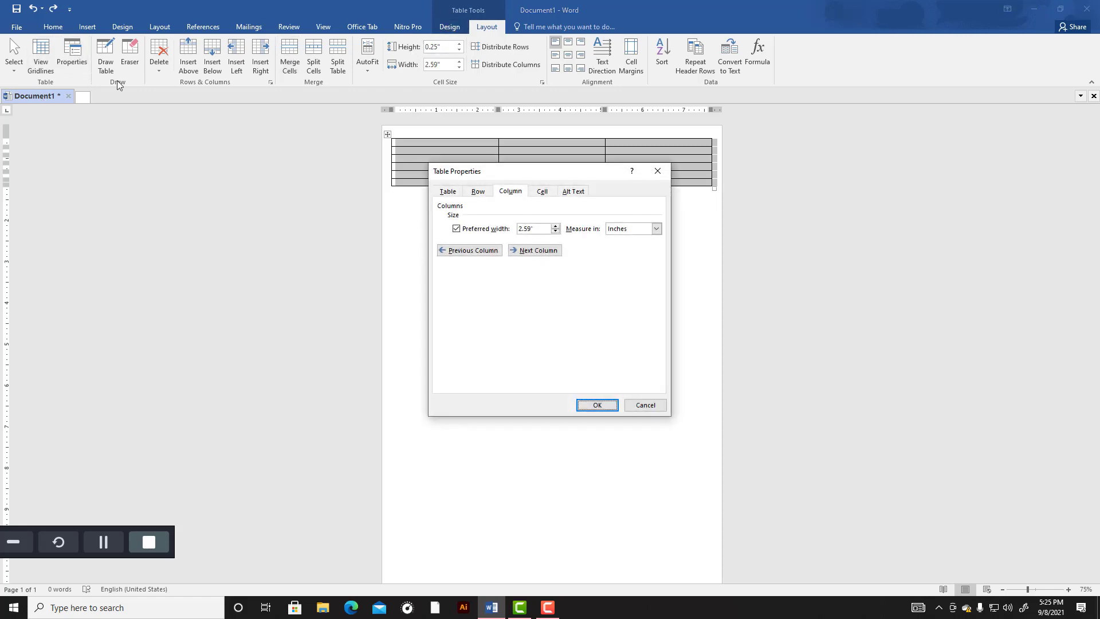
pyautogui.click(478, 191)
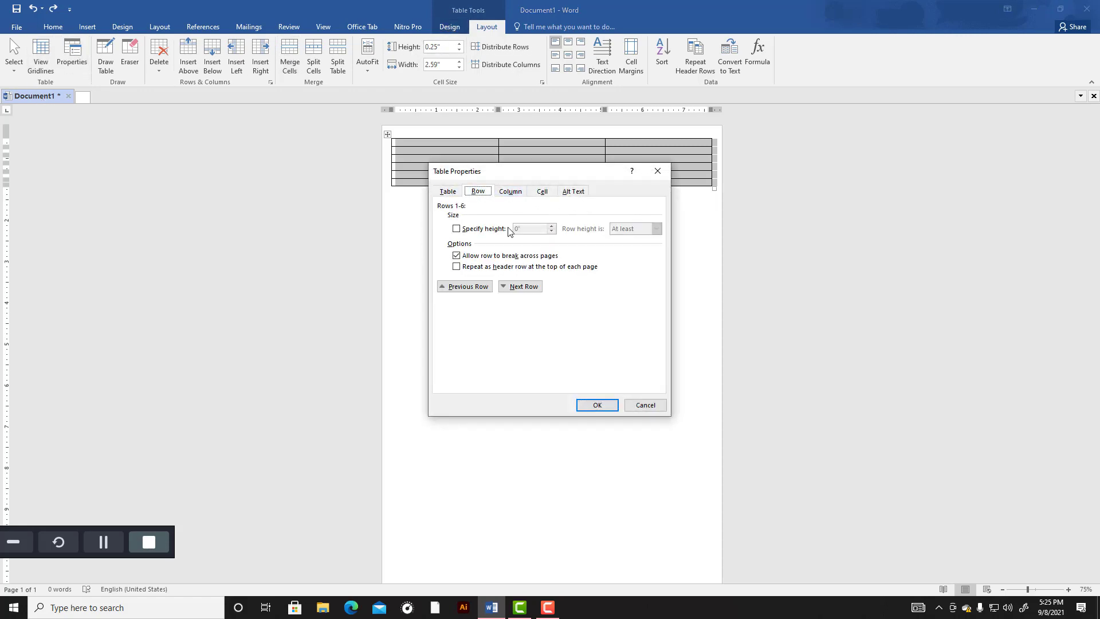
pyautogui.click(456, 229)
pyautogui.click(518, 228)
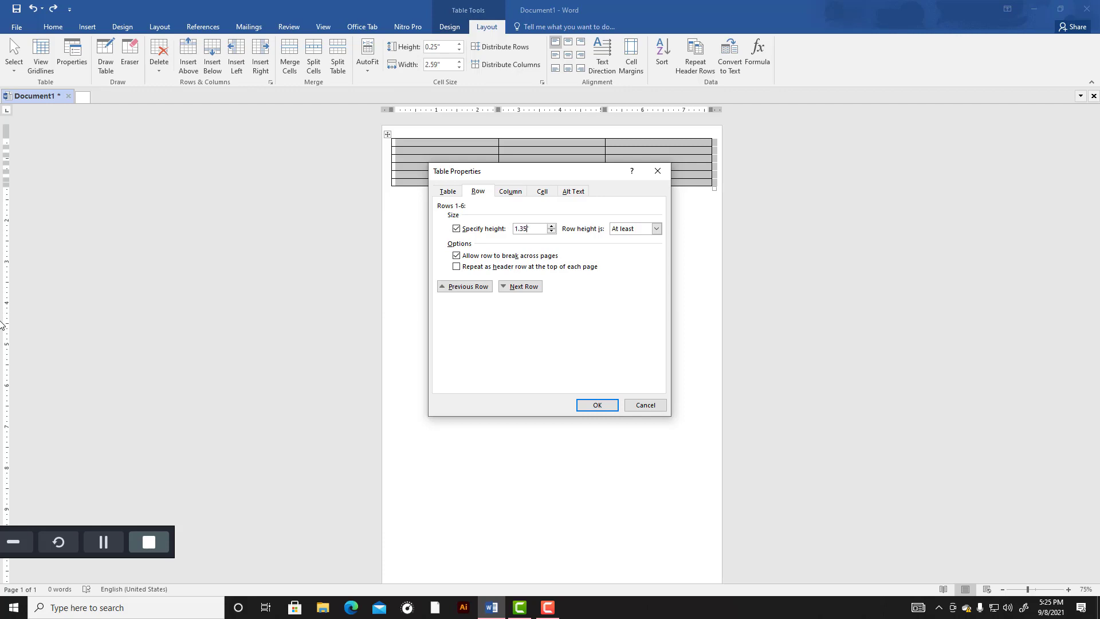
# Step: Set the preferred width of all three table columns to 1.1" and apply the table properties
pyautogui.click(511, 191)
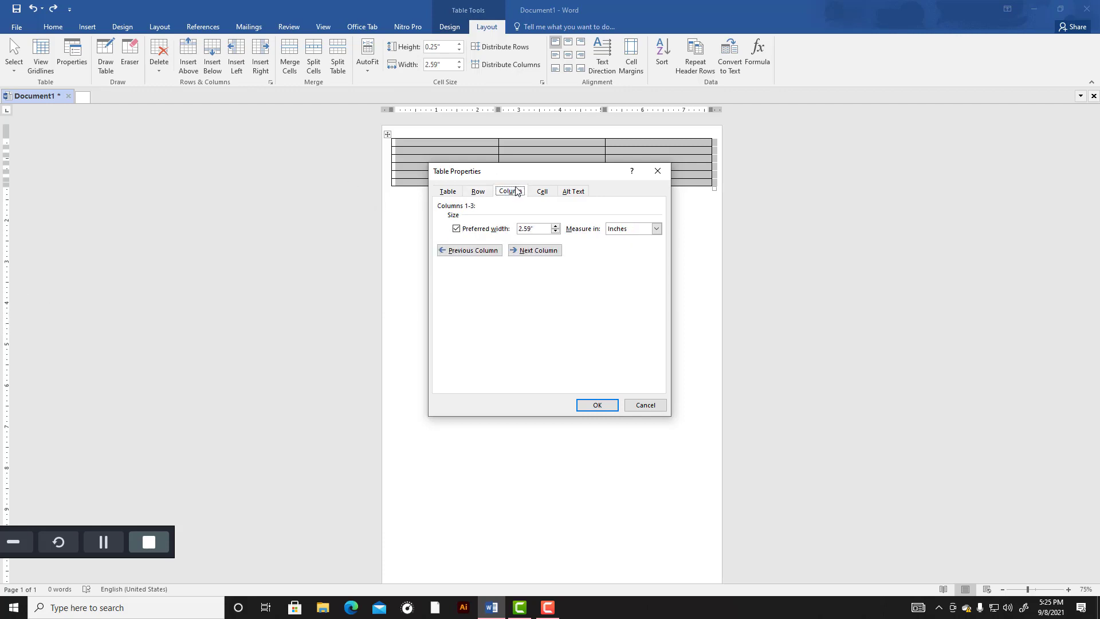
pyautogui.click(531, 231)
pyautogui.click(604, 409)
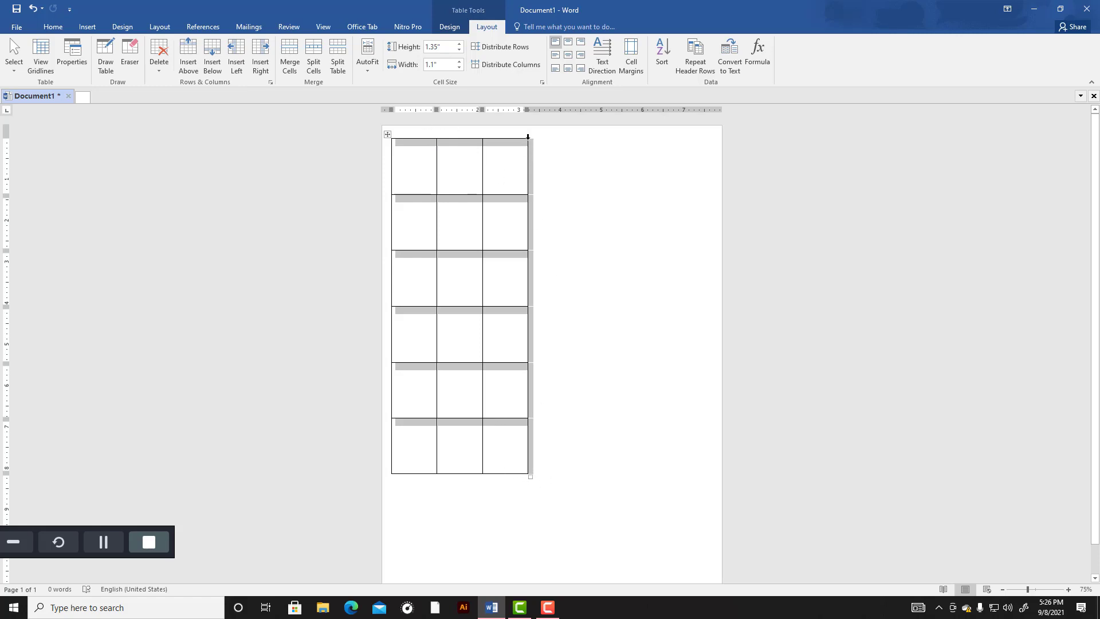
pyautogui.scroll(-1, 610, 225)
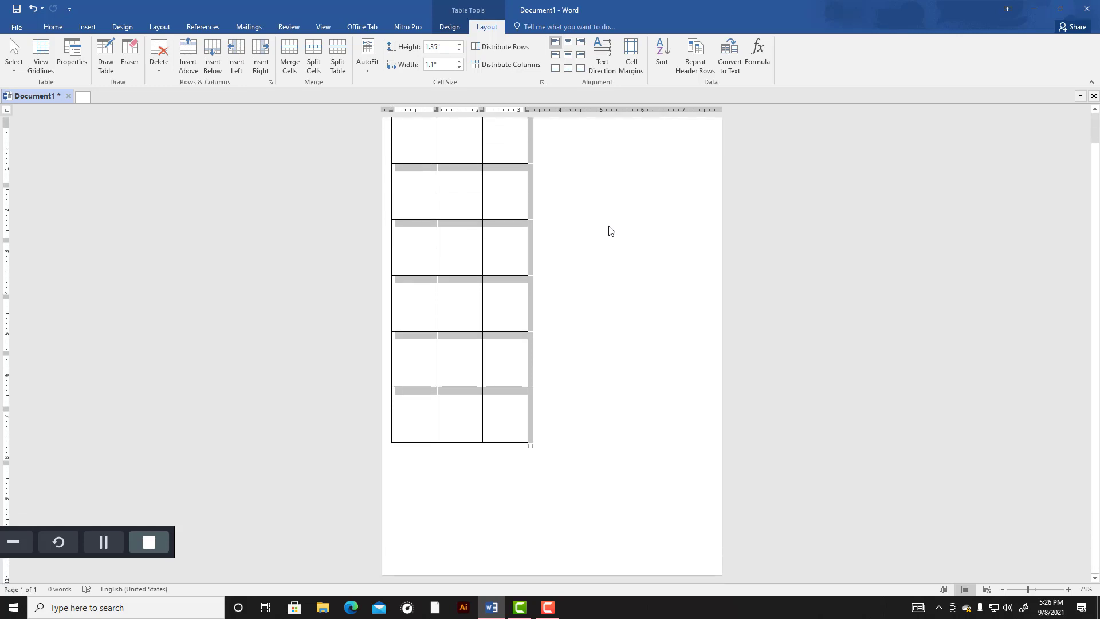
pyautogui.scroll(1, 610, 225)
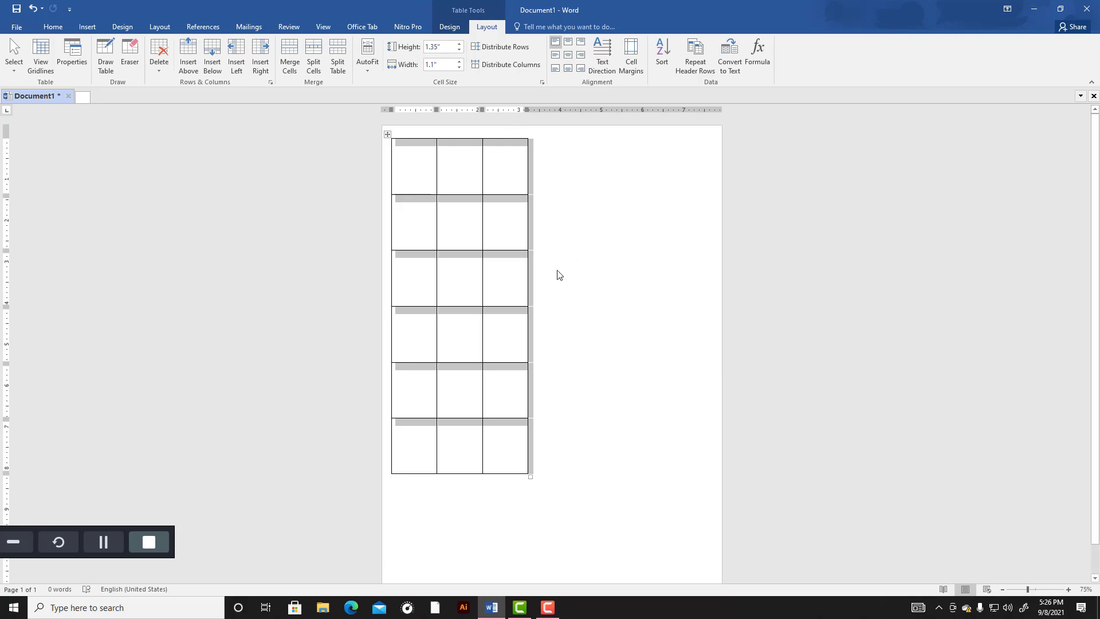
# Step: Add four more columns after the table's last column to fill the page width
pyautogui.click(576, 260)
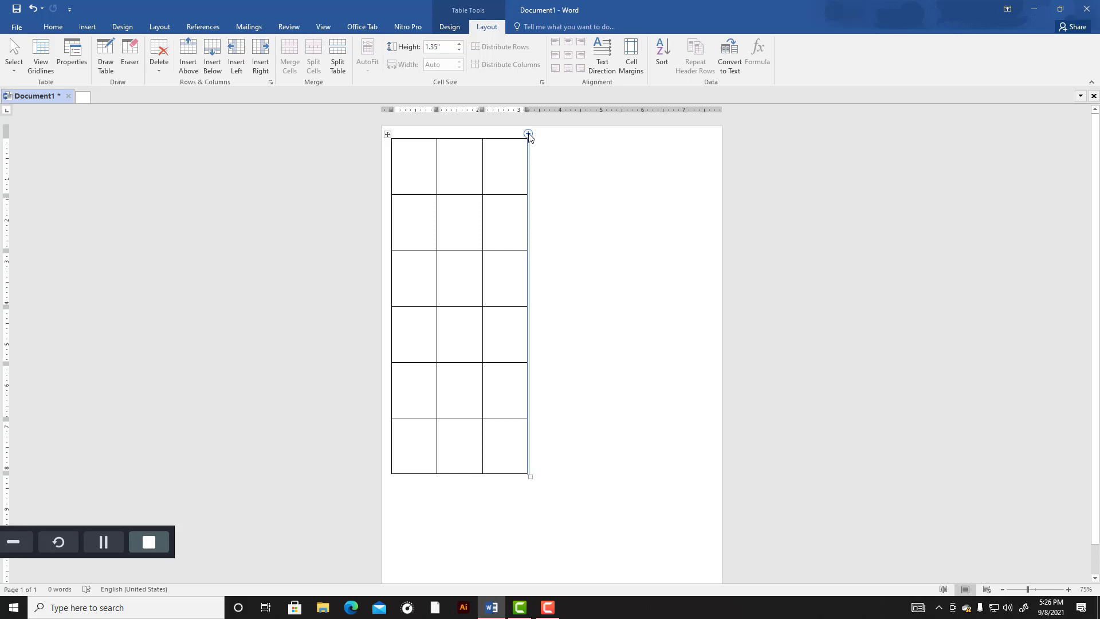
pyautogui.click(528, 134)
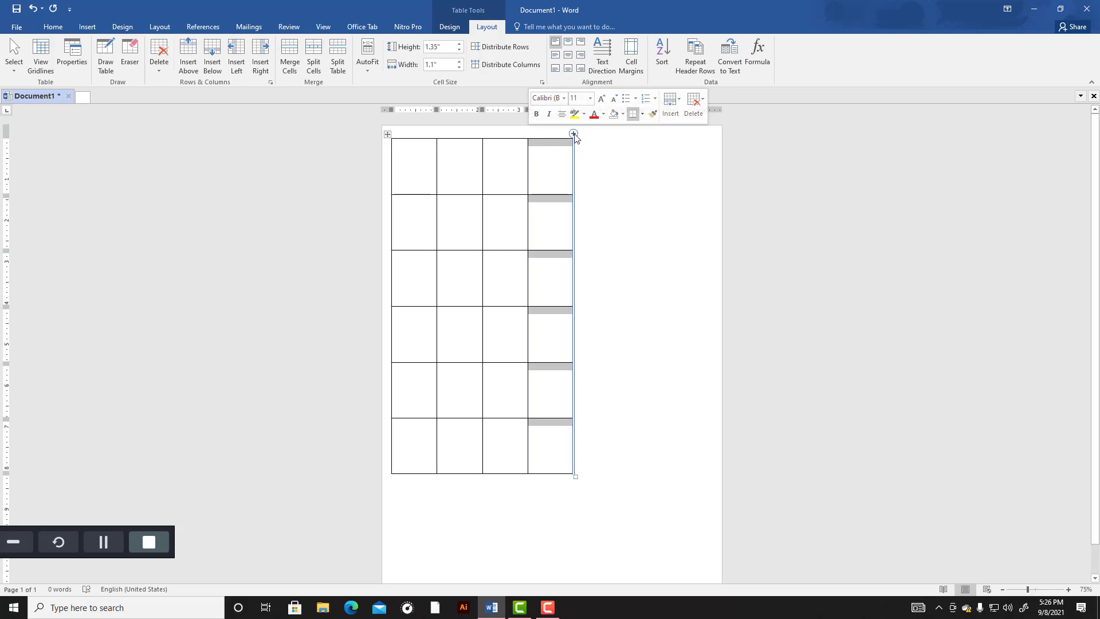
pyautogui.click(573, 134)
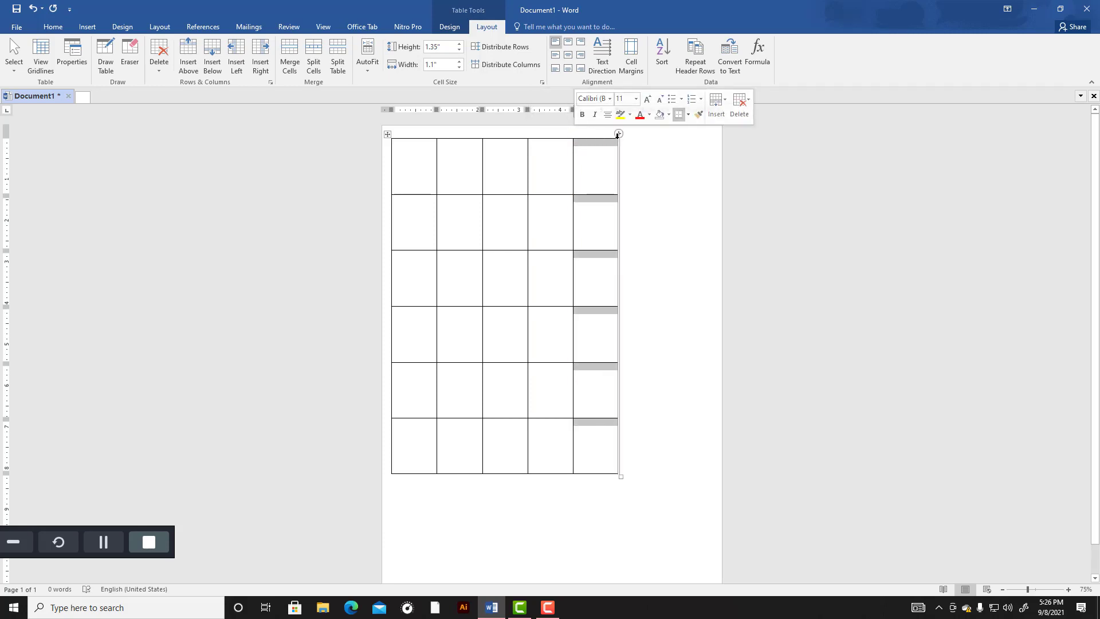
pyautogui.click(618, 133)
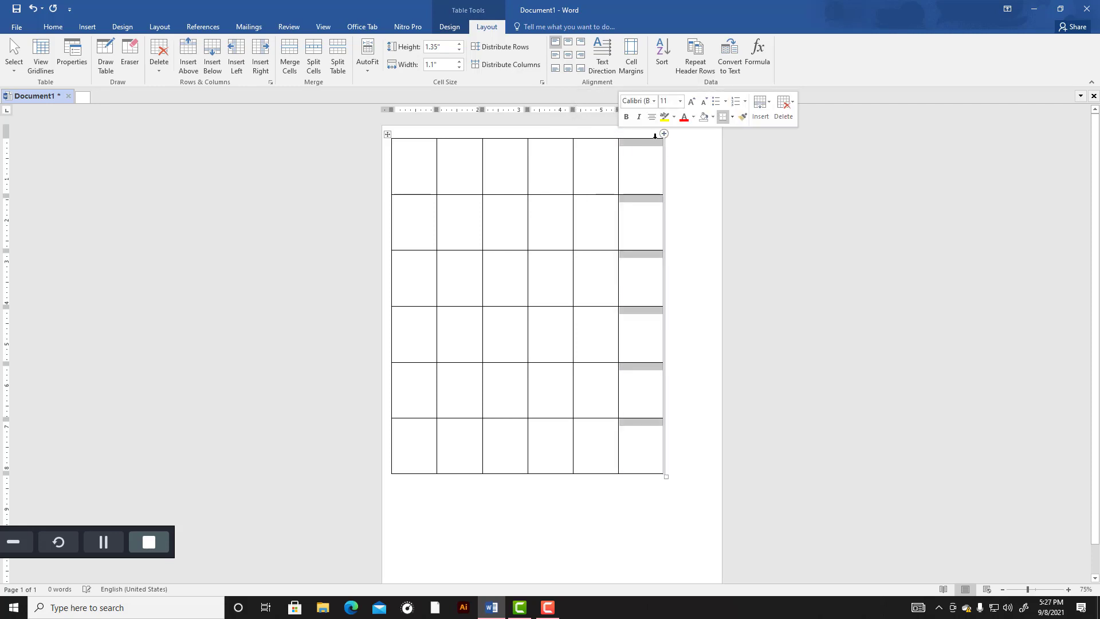
pyautogui.click(664, 134)
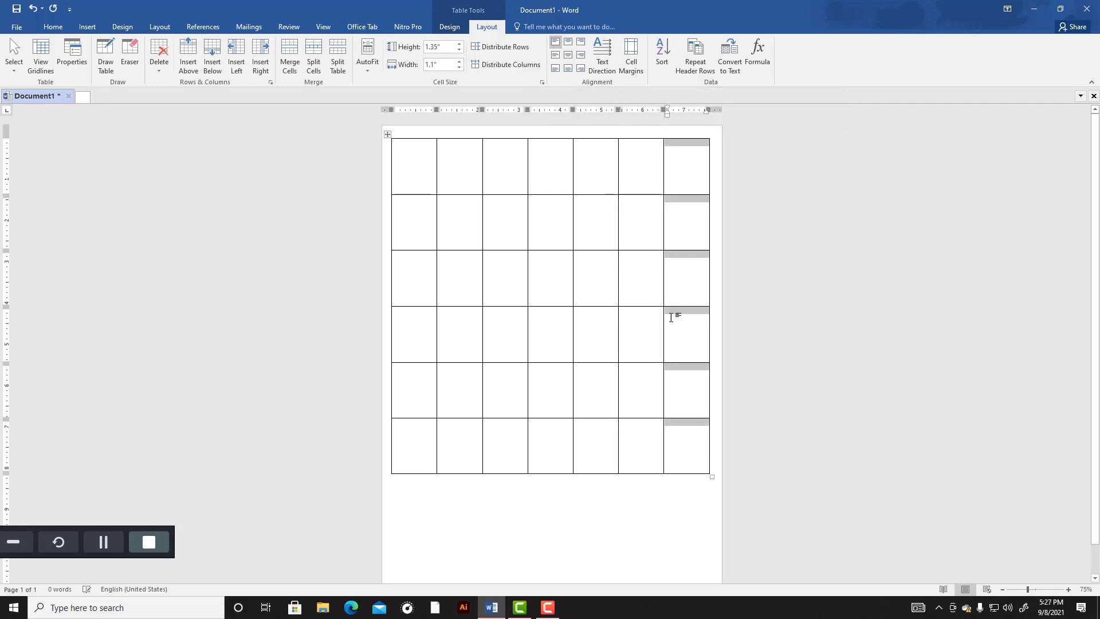
# Step: Add two more rows below the table's last row to fill the page height
pyautogui.scroll(-1, 625, 317)
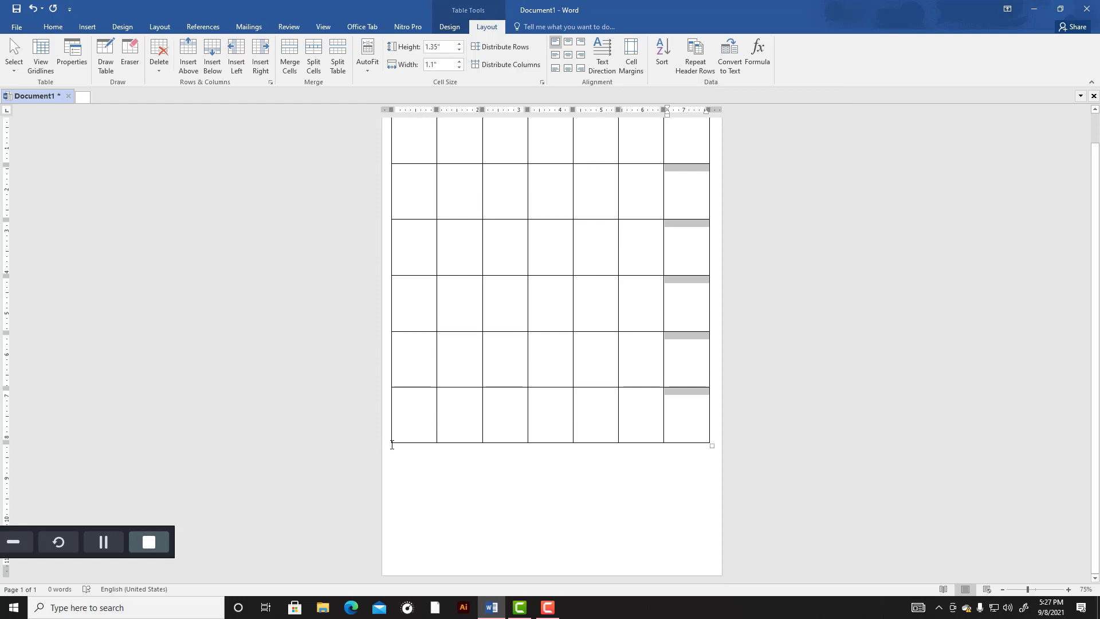
pyautogui.click(522, 485)
pyautogui.scroll(1, 532, 459)
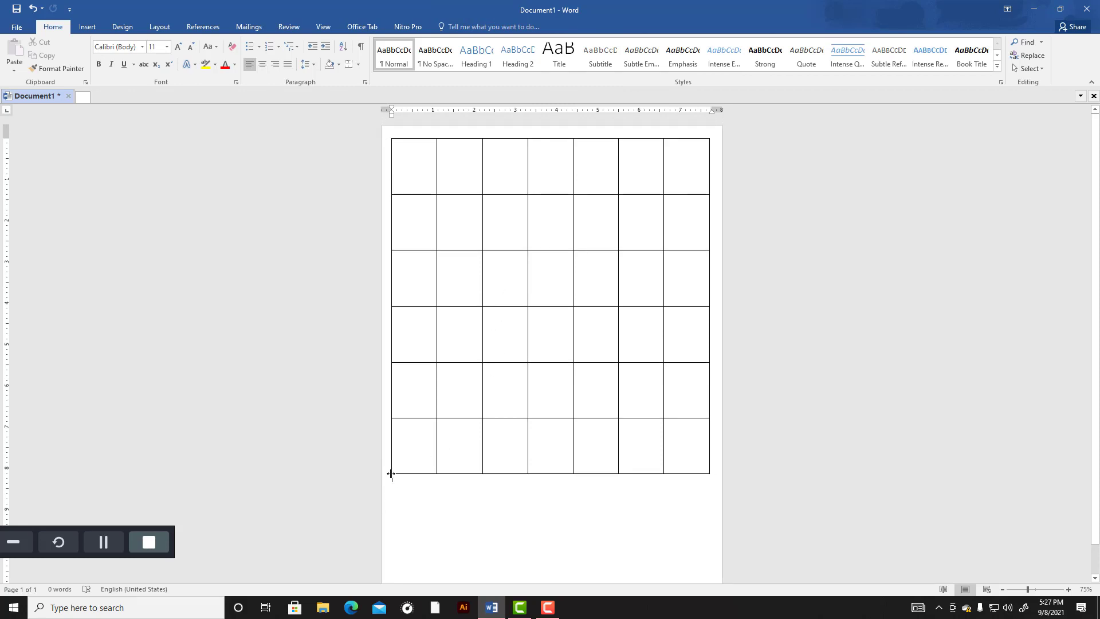
pyautogui.scroll(-1, 393, 471)
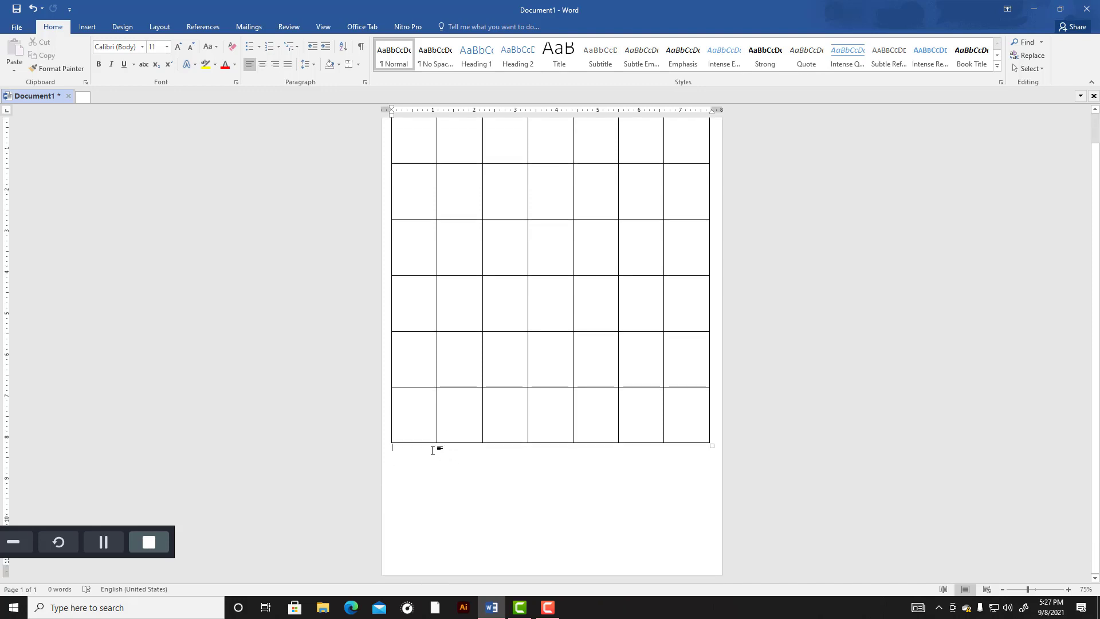
pyautogui.click(387, 444)
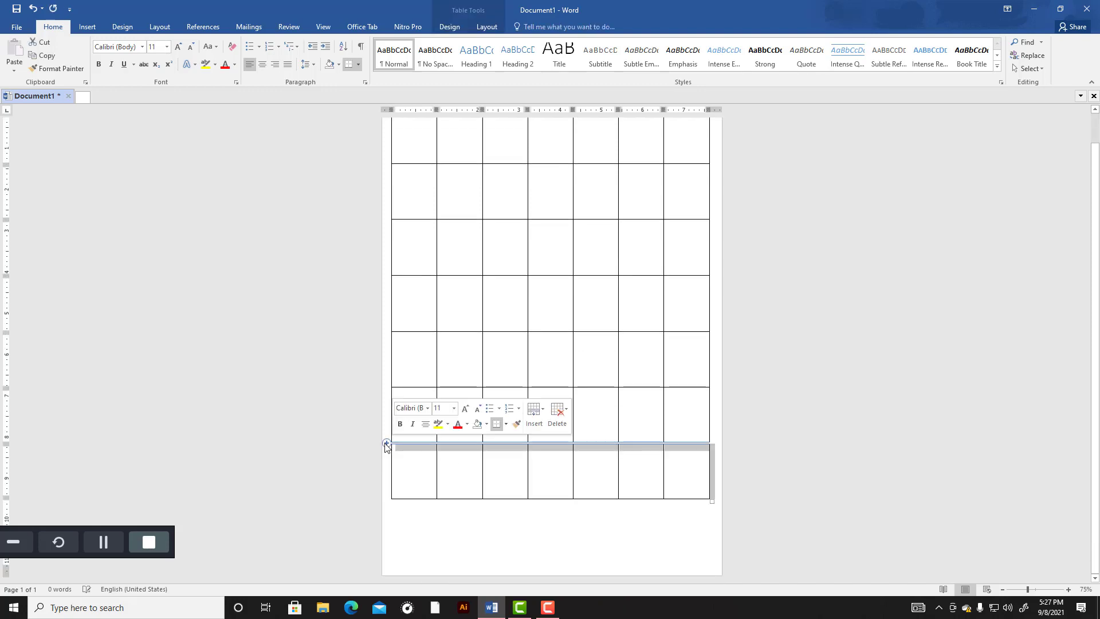
pyautogui.click(387, 500)
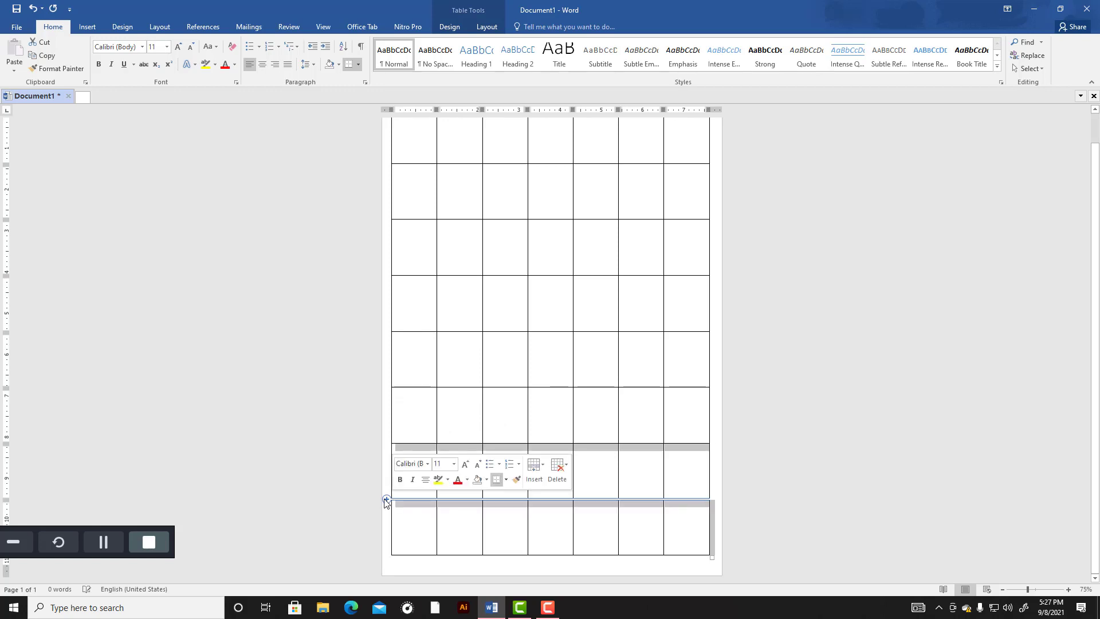
pyautogui.scroll(1, 749, 332)
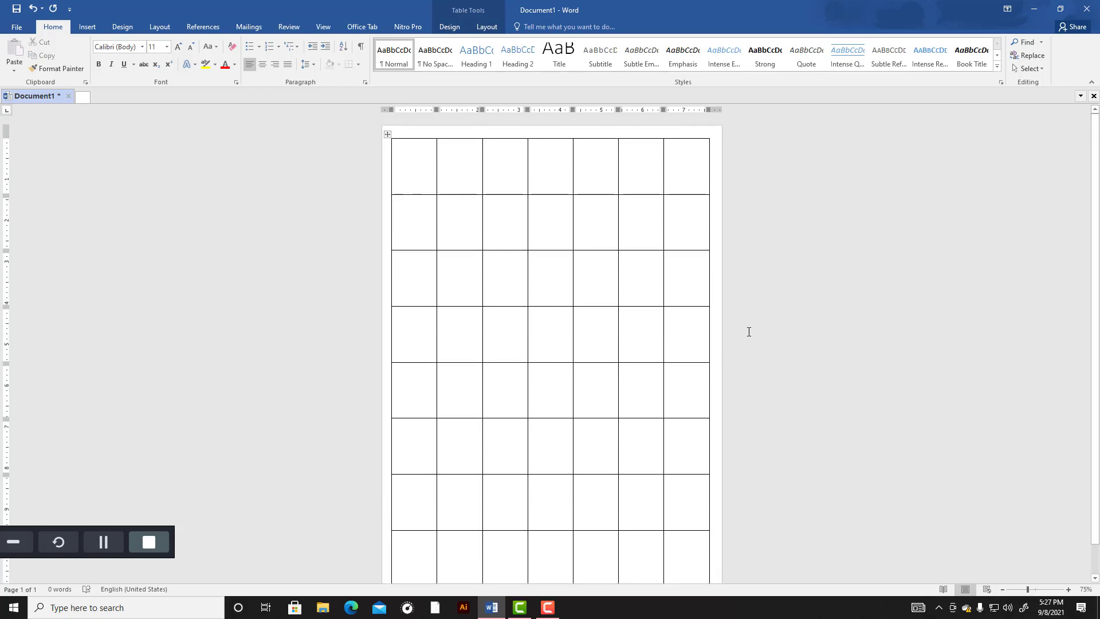
pyautogui.scroll(-1, 635, 396)
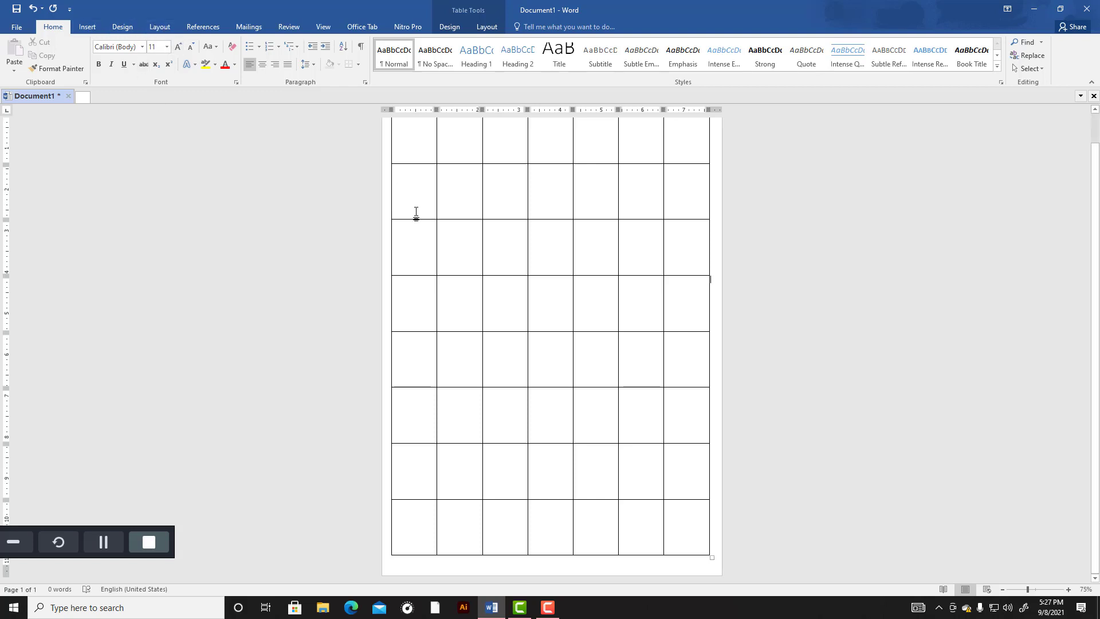
pyautogui.click(123, 27)
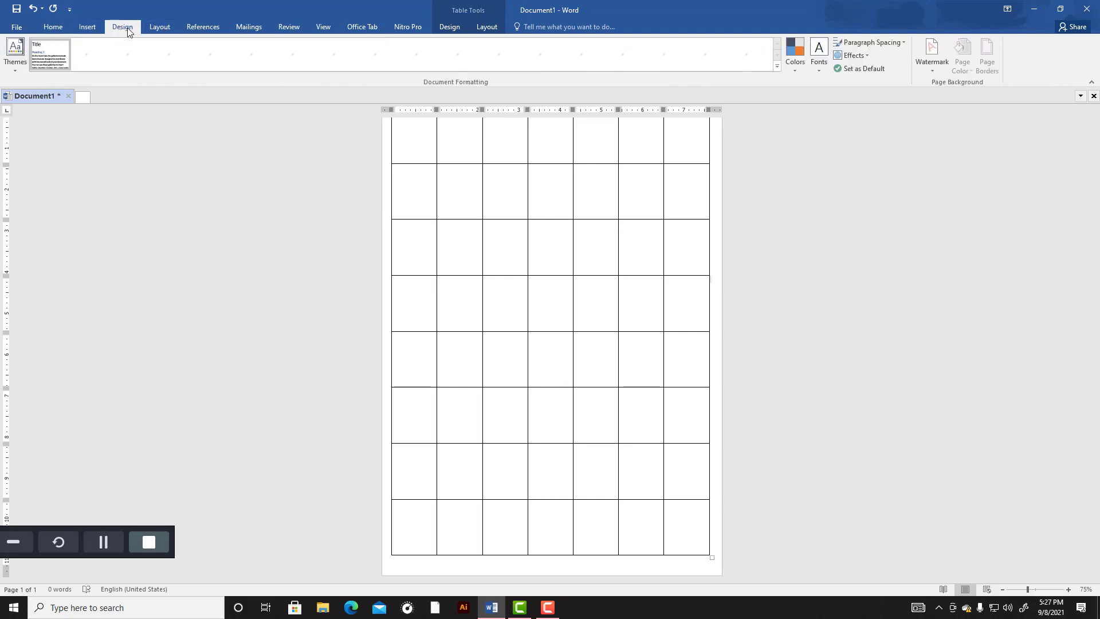
pyautogui.click(159, 27)
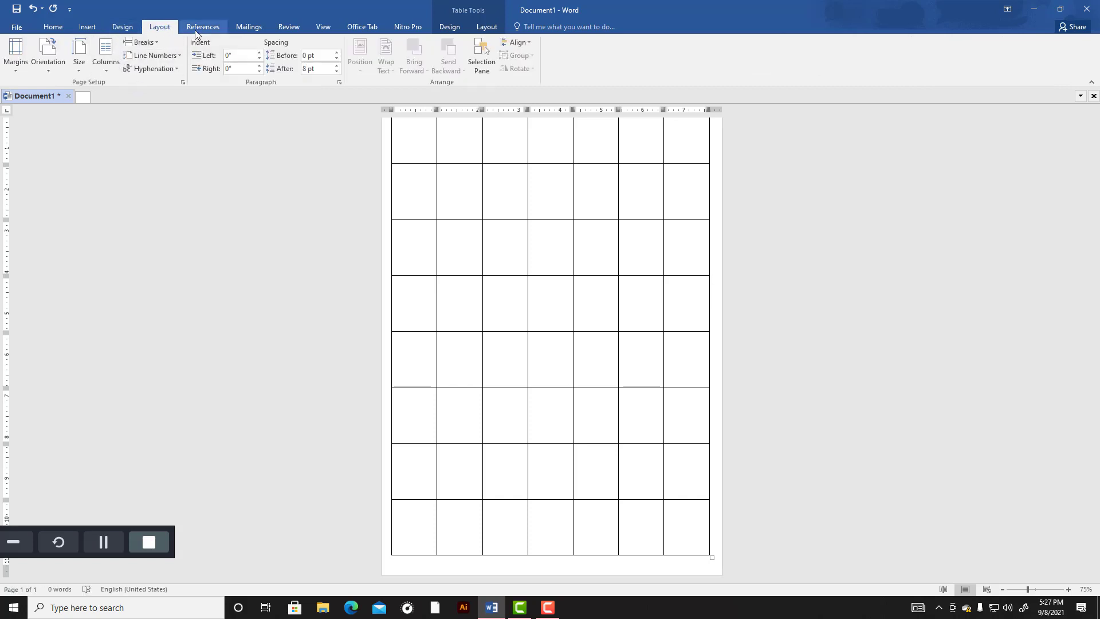
pyautogui.click(91, 29)
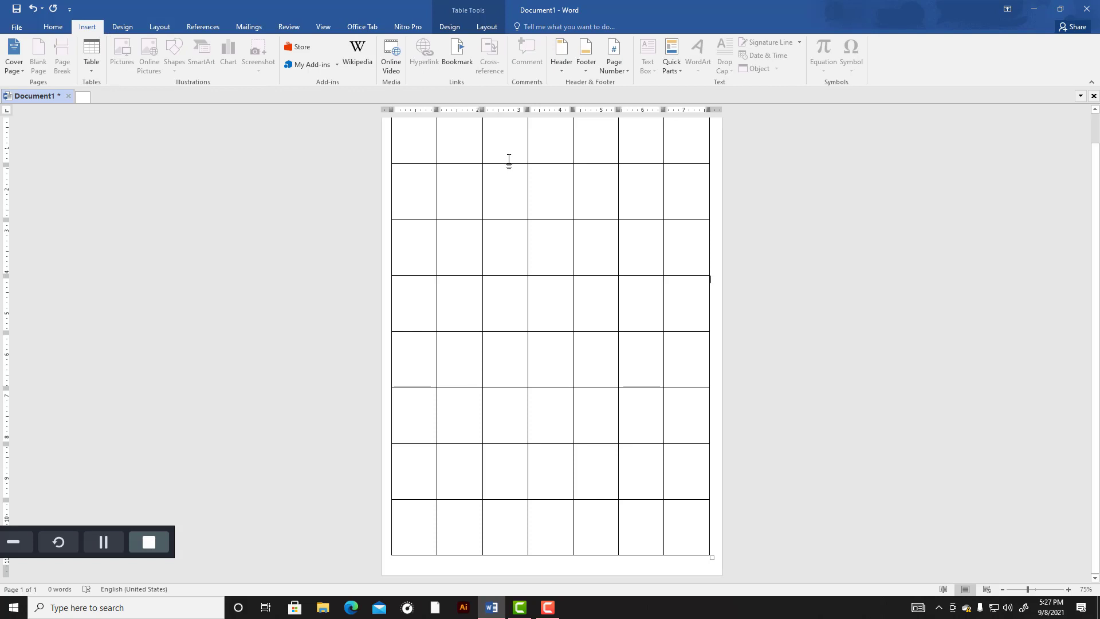
pyautogui.scroll(2, 635, 215)
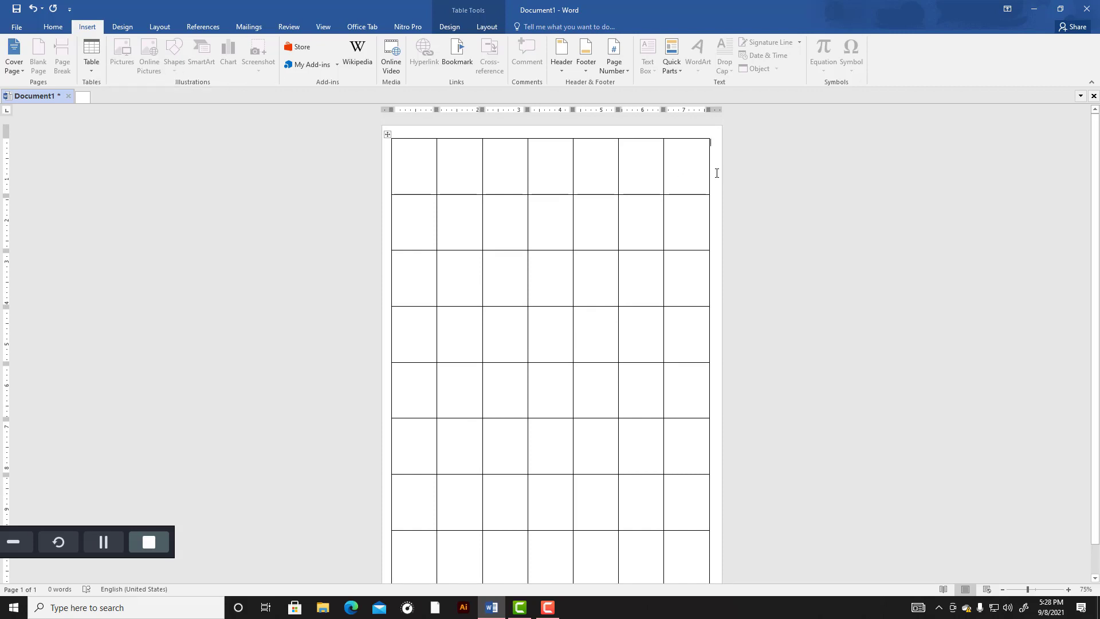
pyautogui.scroll(-2, 716, 173)
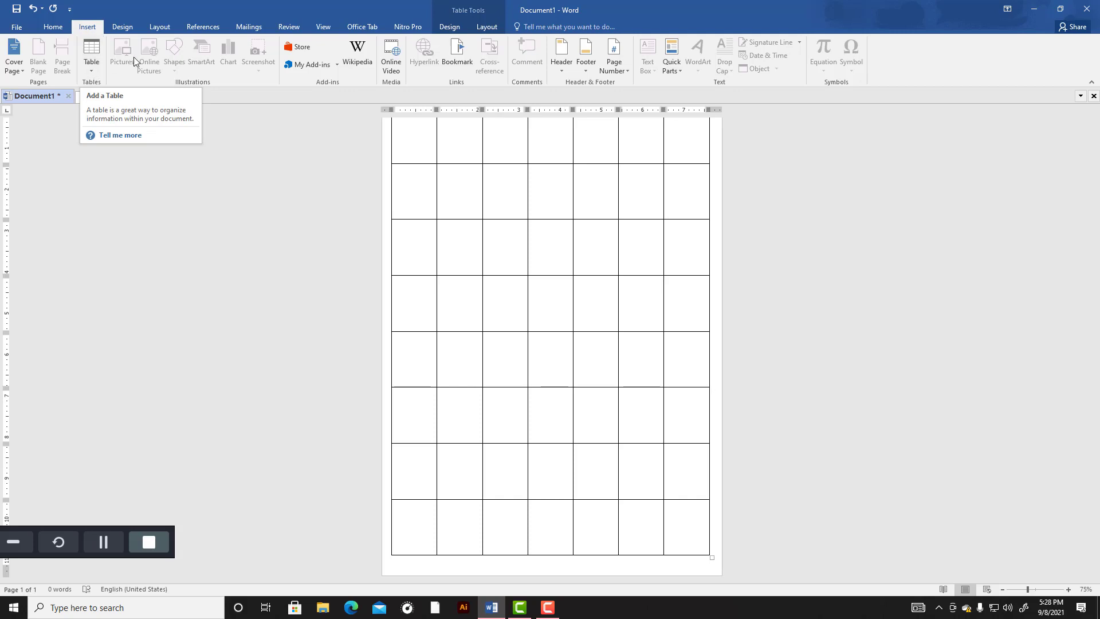
pyautogui.scroll(1, 550, 167)
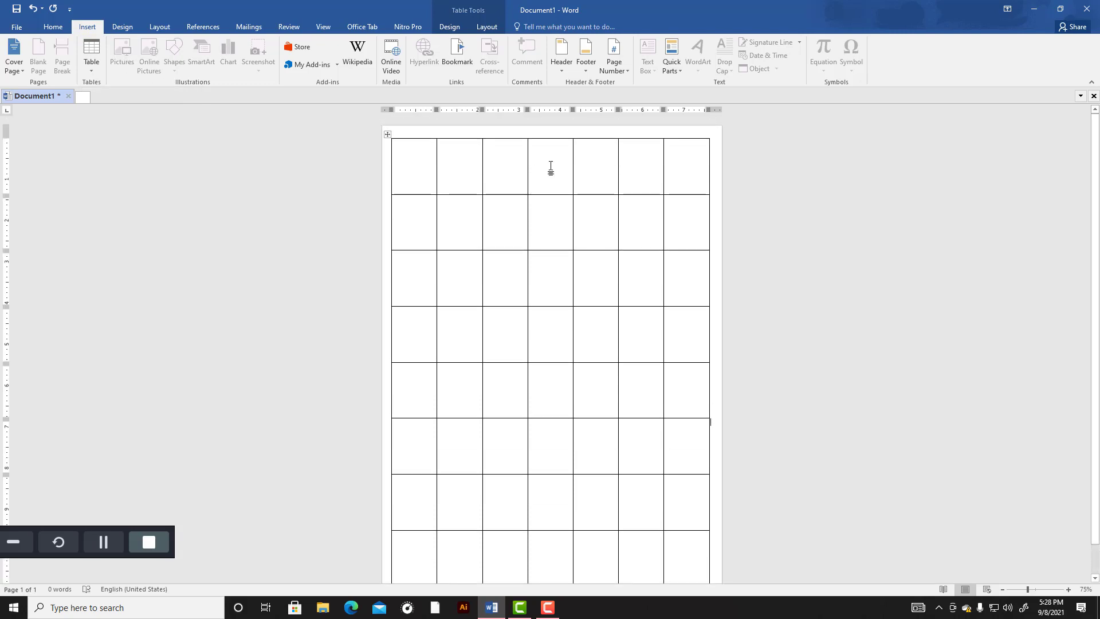
pyautogui.scroll(-1, 714, 363)
# Step: Insert the picture "passport size photo" from the Desktop into the sixth cell of the table's last row
pyautogui.click(655, 528)
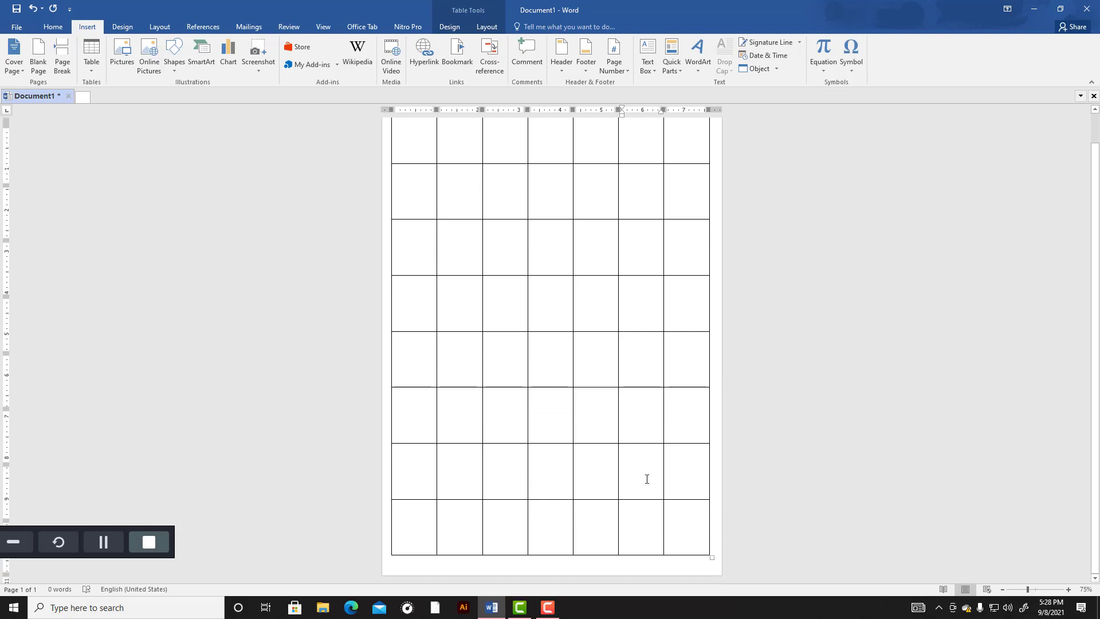
pyautogui.scroll(1, 645, 478)
pyautogui.scroll(-1, 645, 476)
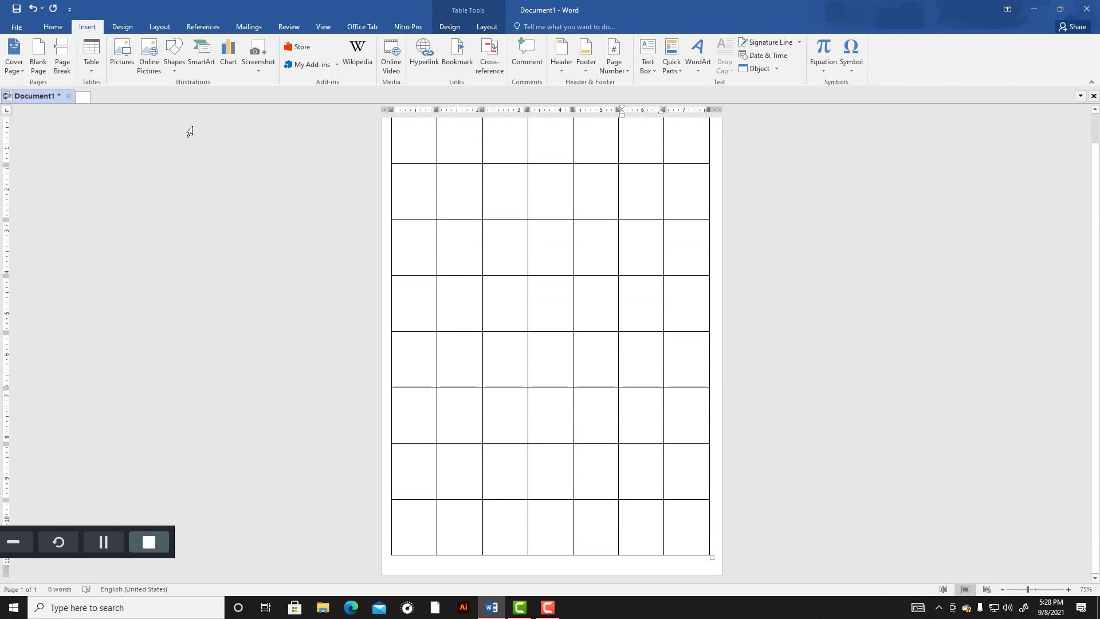
pyautogui.click(123, 66)
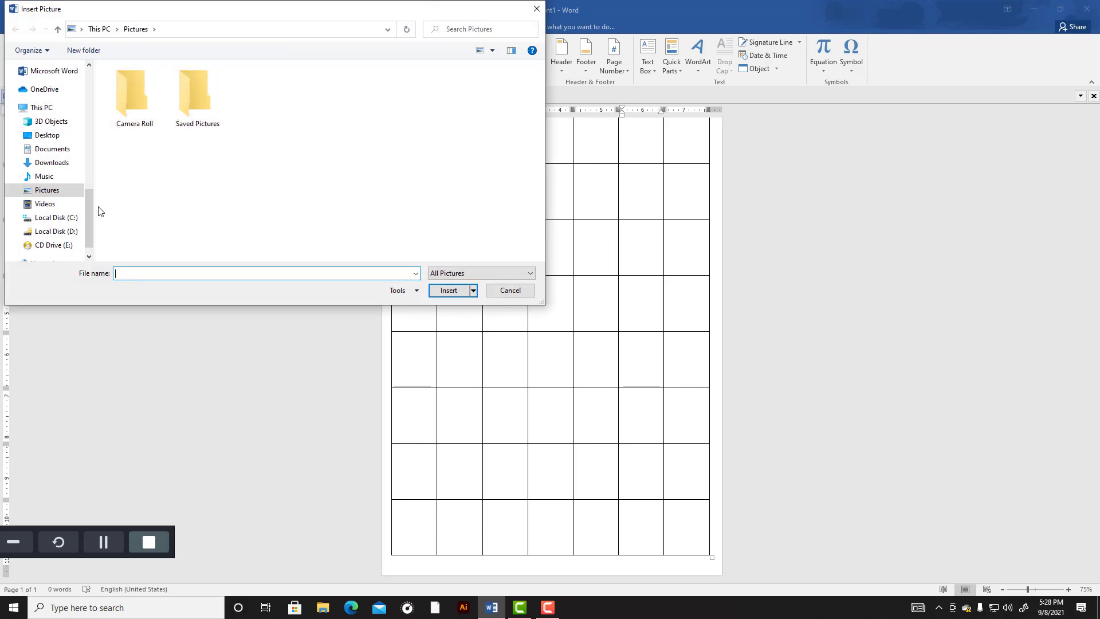
pyautogui.moveTo(92, 205); pyautogui.dragTo(88, 71)
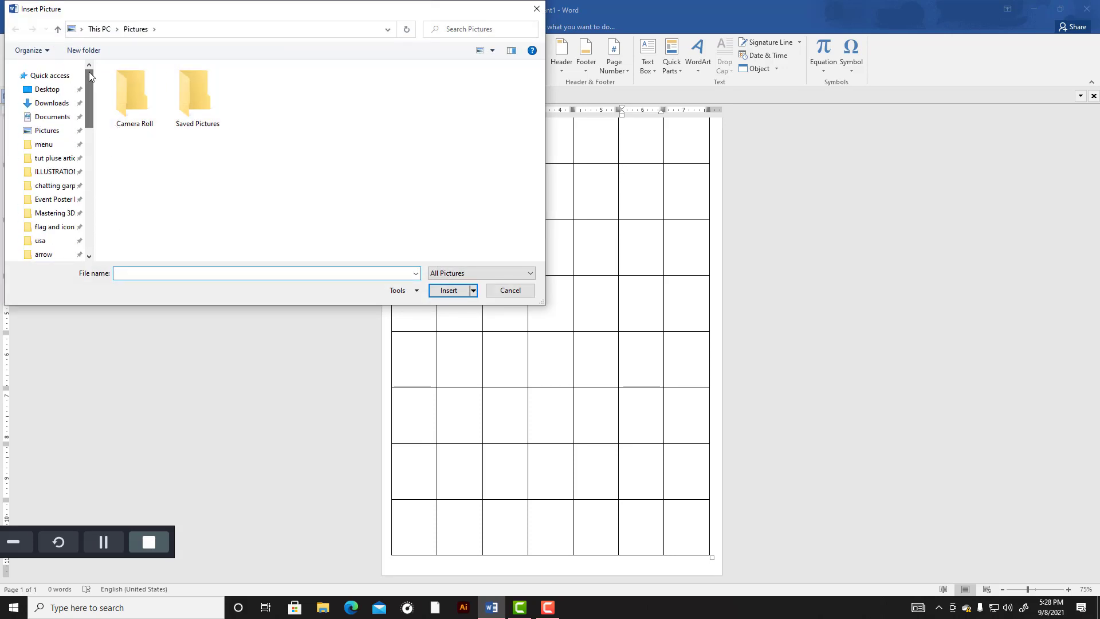
pyautogui.click(50, 90)
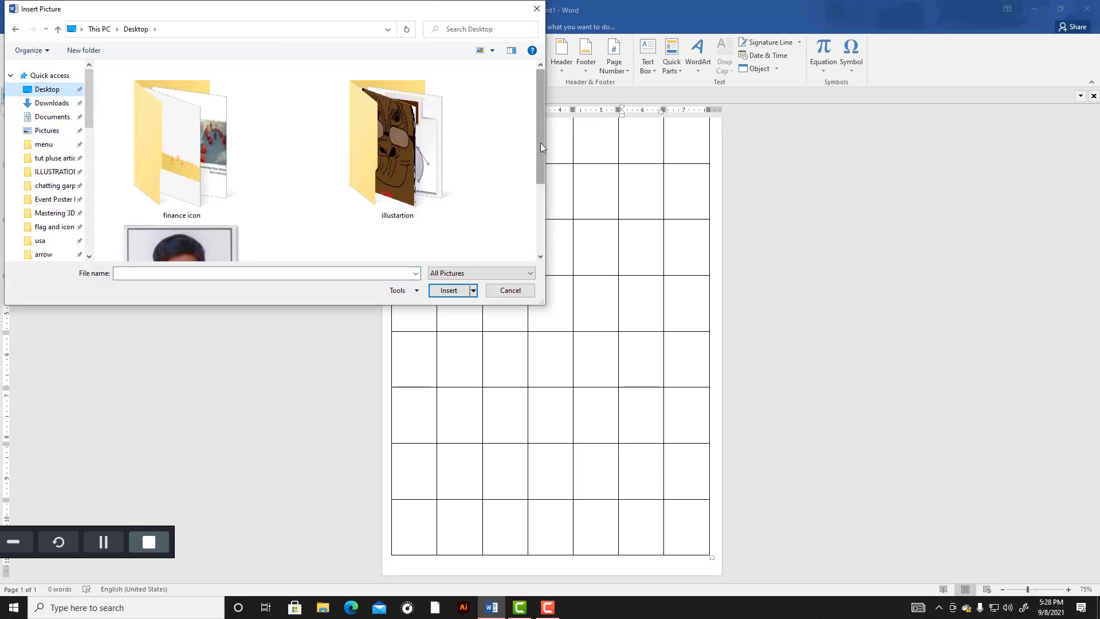
pyautogui.scroll(-2, 541, 143)
pyautogui.click(187, 199)
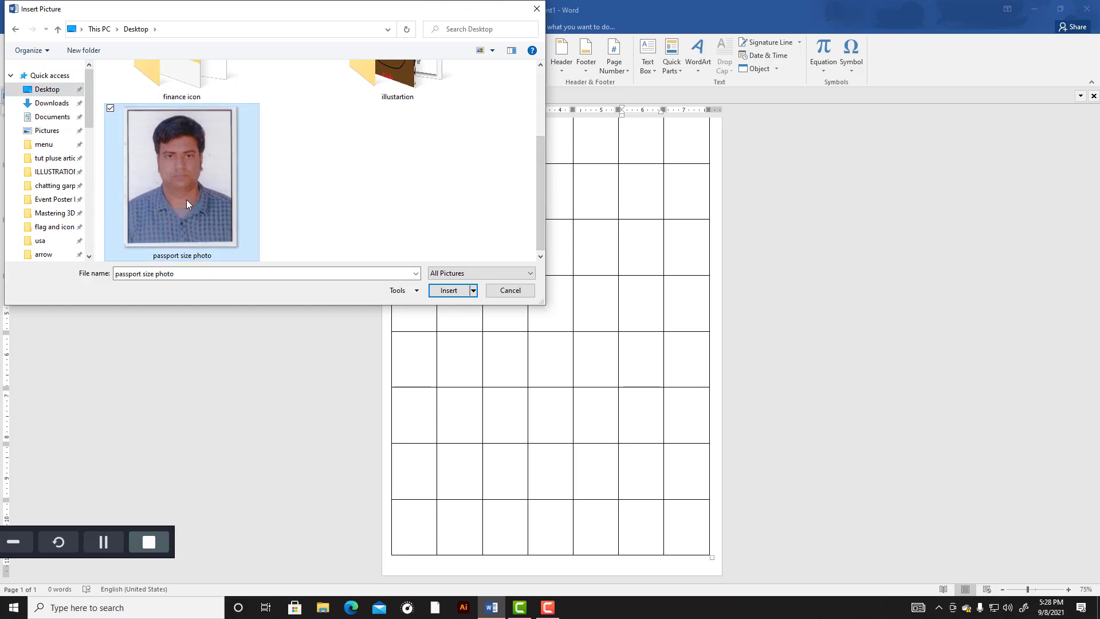
pyautogui.click(449, 290)
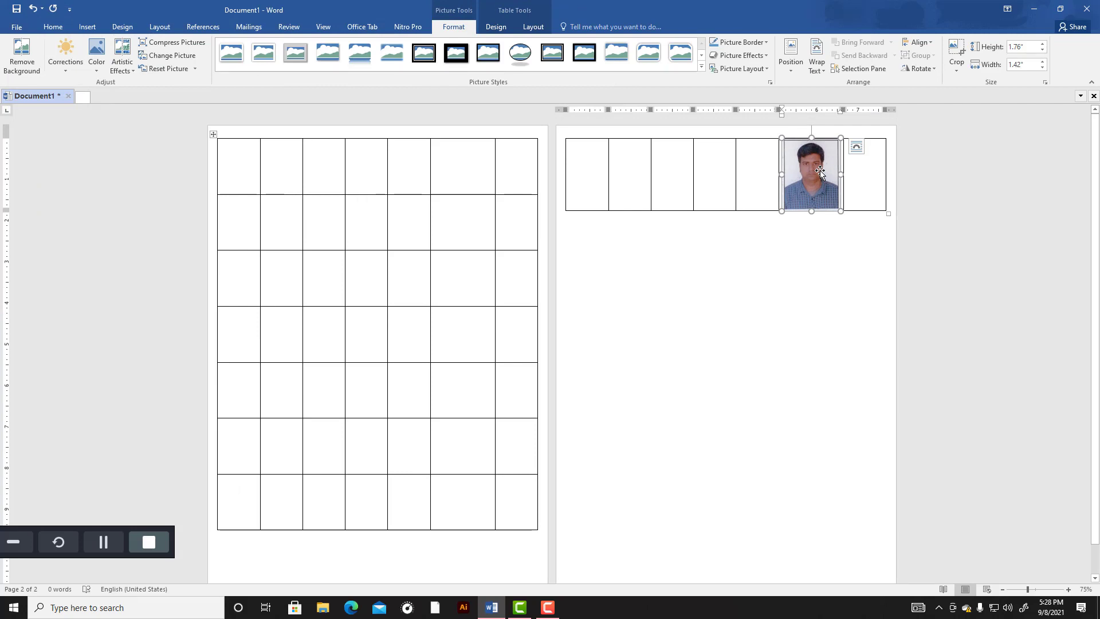
# Step: Move the inserted photo out of the table to the empty paragraph below it
pyautogui.scroll(-1, 724, 326)
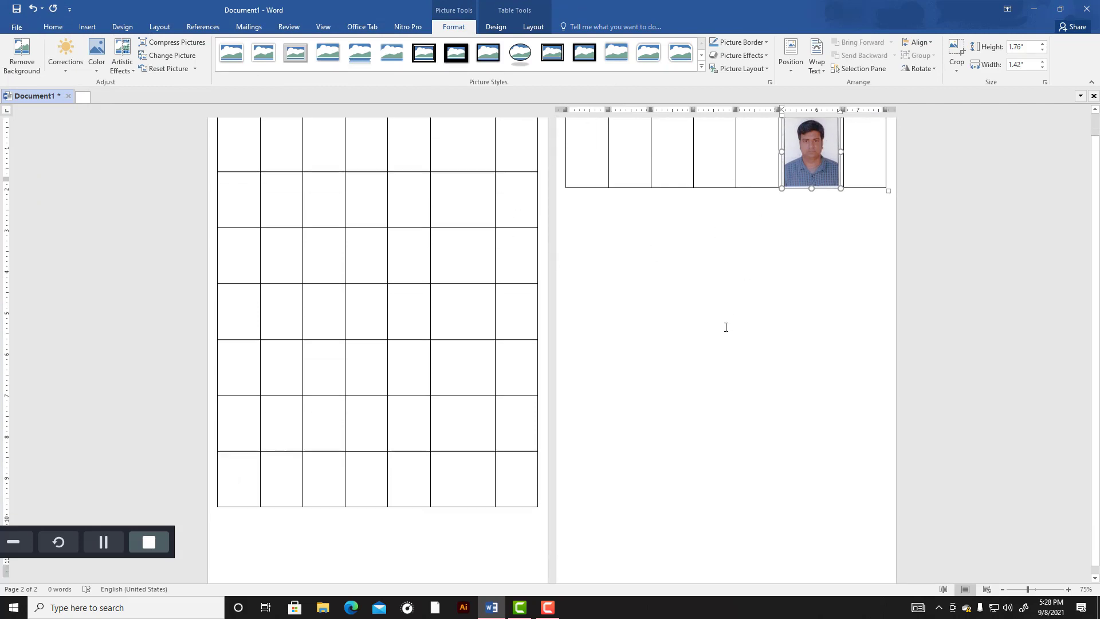
pyautogui.scroll(1, 718, 304)
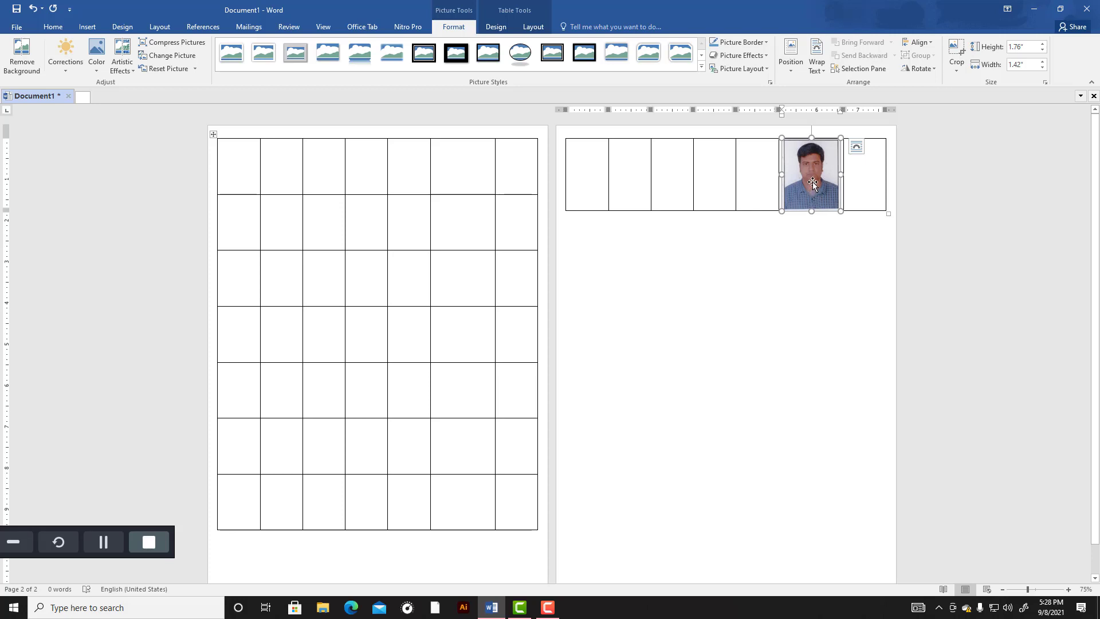
pyautogui.moveTo(814, 178); pyautogui.dragTo(816, 207)
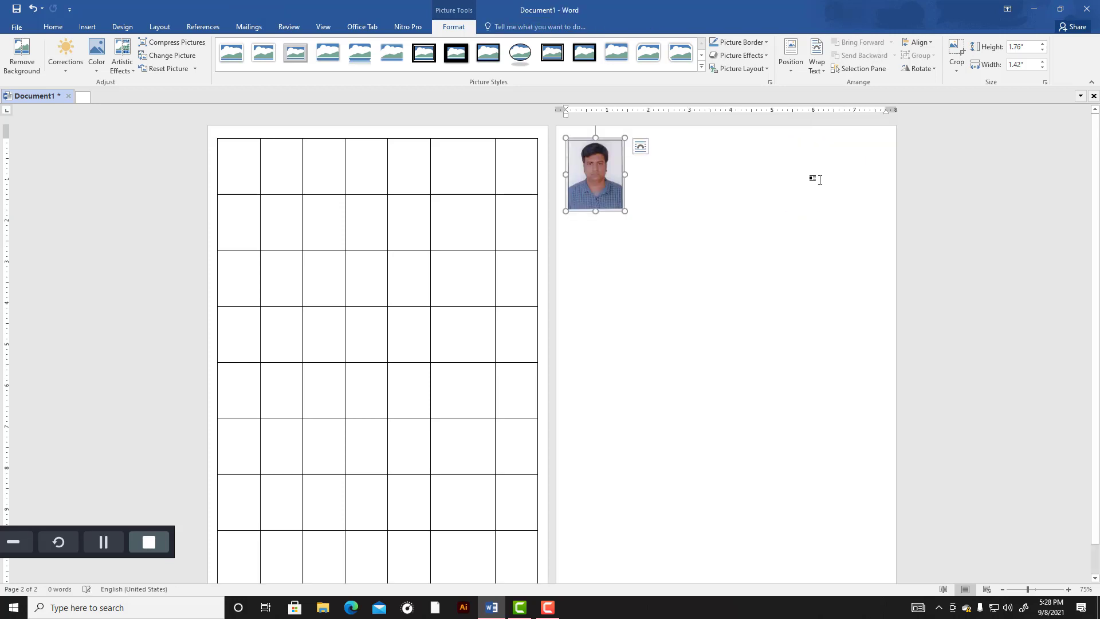
# Step: Set the photo's text wrapping to In Front of Text and align it with the upper-left corner of the table's first cell
pyautogui.scroll(-1, 714, 226)
pyautogui.scroll(1, 744, 215)
pyautogui.scroll(-1, 736, 217)
pyautogui.scroll(1, 726, 225)
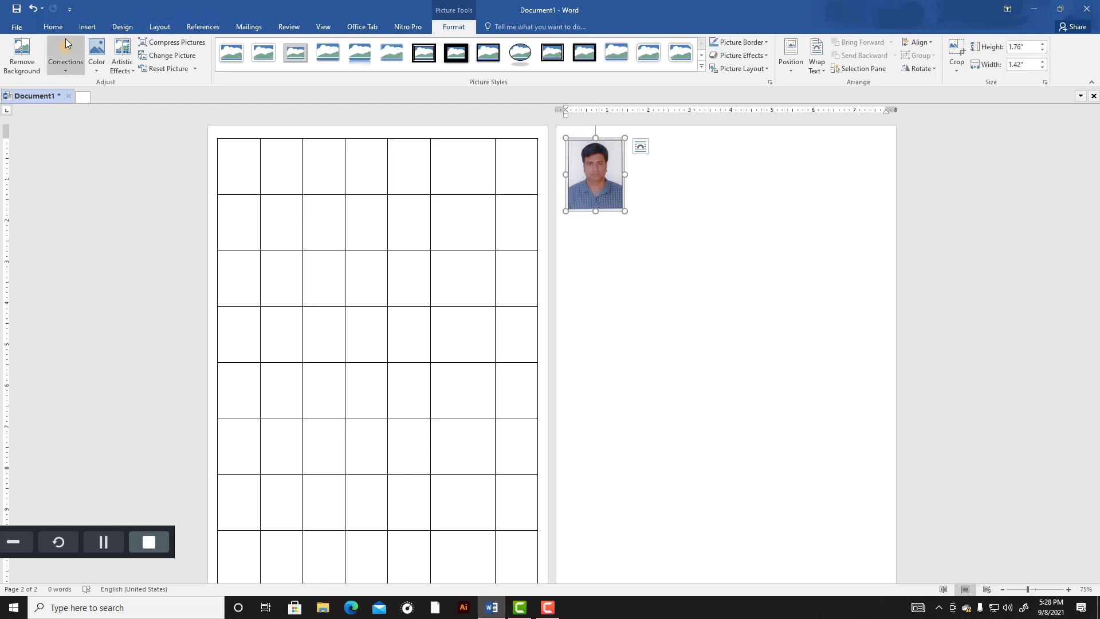
pyautogui.click(159, 27)
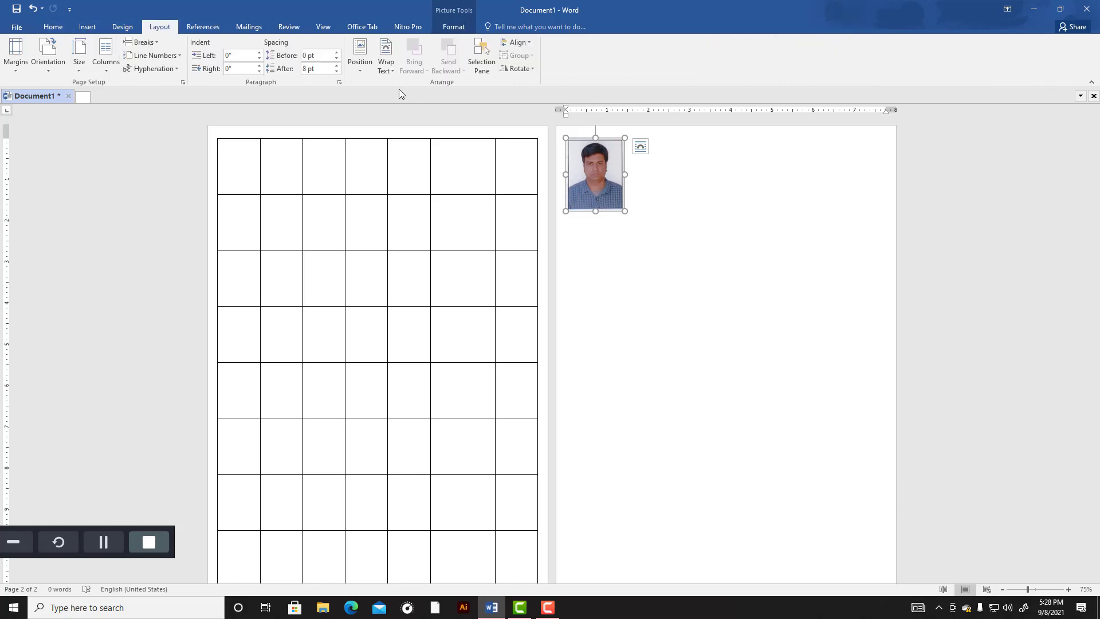
pyautogui.click(390, 71)
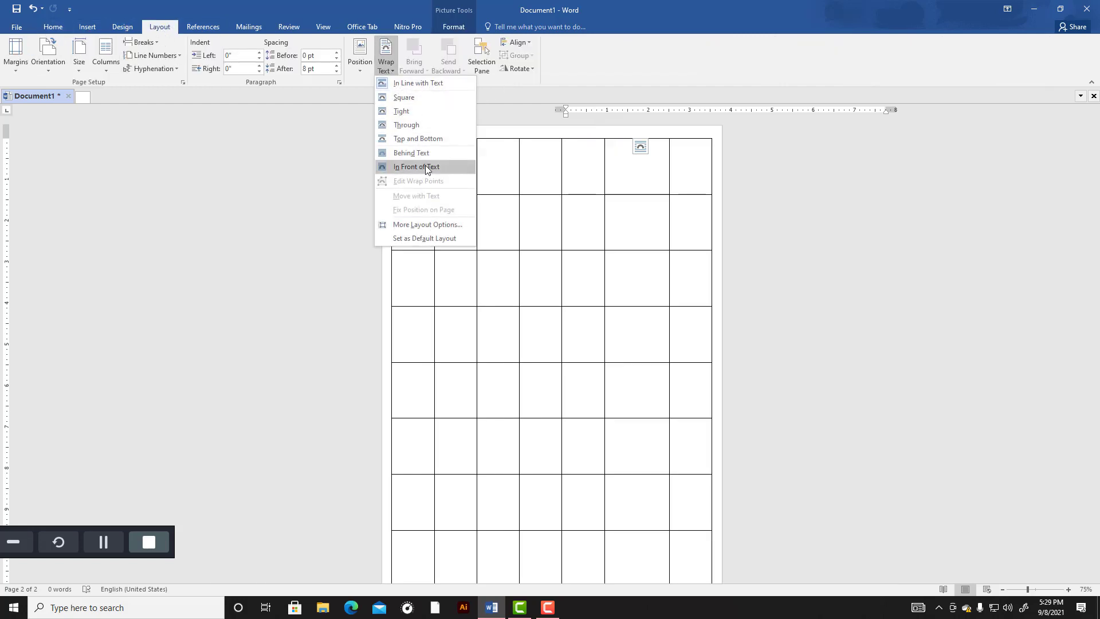
pyautogui.click(425, 167)
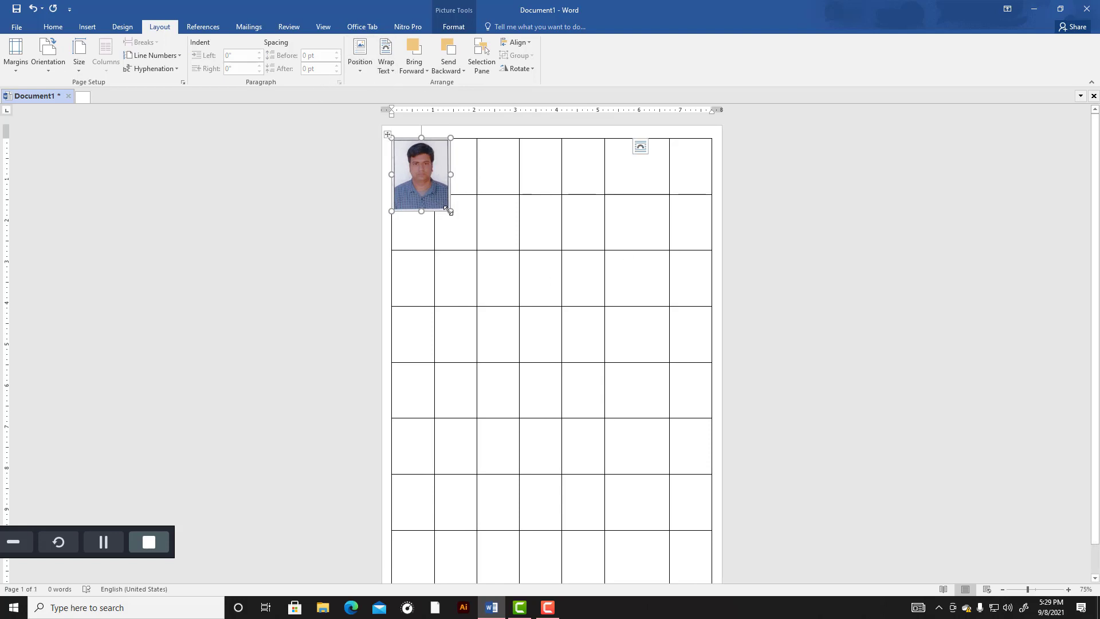
pyautogui.moveTo(437, 193)
pyautogui.mouseDown()
pyautogui.moveTo(505, 252)
pyautogui.moveTo(431, 189)
pyautogui.moveTo(436, 198)
pyautogui.moveTo(435, 183)
pyautogui.mouseUp()
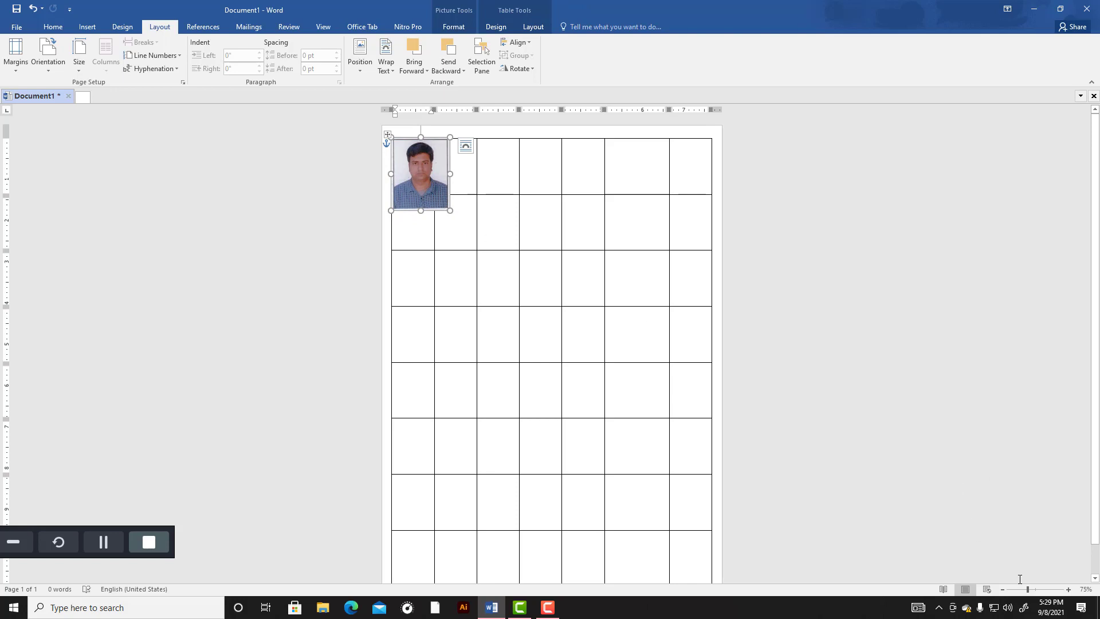
# Step: Shrink the photo proportionally to roughly the size of the table's first cell
pyautogui.click(1039, 589)
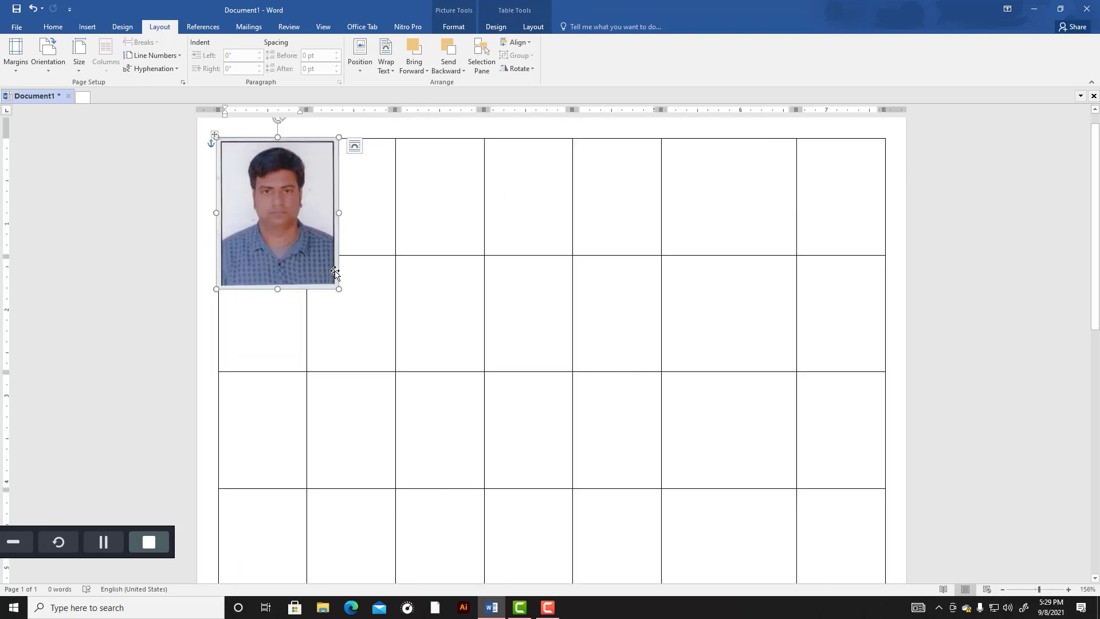
pyautogui.click(1047, 589)
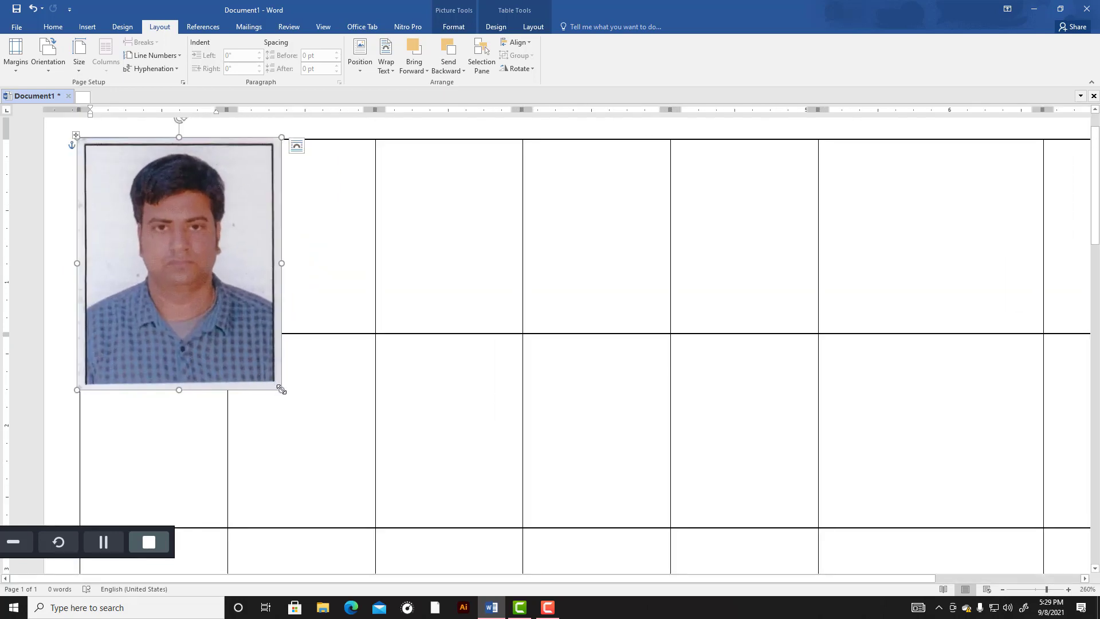
pyautogui.moveTo(282, 390); pyautogui.dragTo(195, 297)
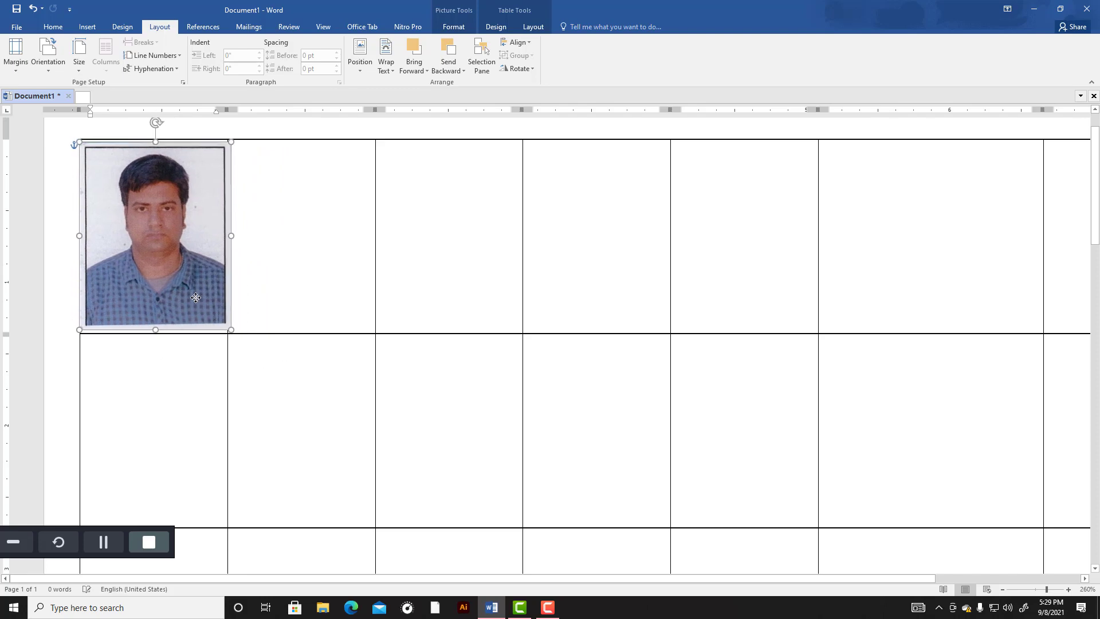
# Step: Fine-tune the photo's edges so it fits inside the borders of the first table cell
pyautogui.moveTo(231, 142); pyautogui.dragTo(227, 139)
pyautogui.moveTo(232, 237); pyautogui.dragTo(228, 237)
pyautogui.moveTo(79, 235); pyautogui.dragTo(82, 235)
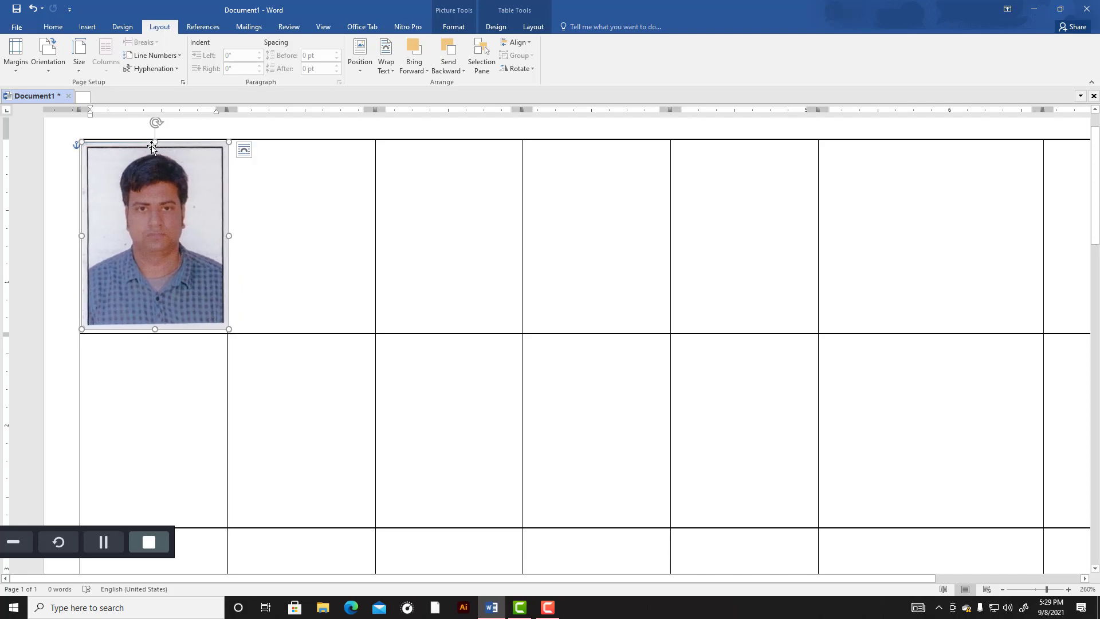
pyautogui.moveTo(153, 141); pyautogui.dragTo(153, 142)
pyautogui.moveTo(154, 328); pyautogui.dragTo(157, 330)
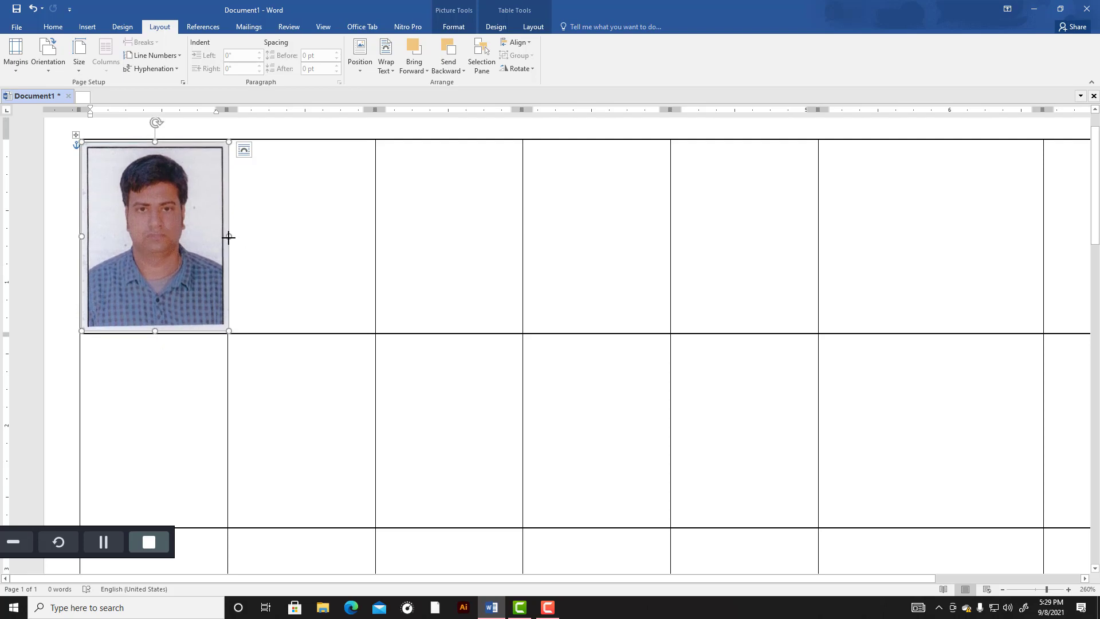
pyautogui.moveTo(228, 236); pyautogui.dragTo(226, 238)
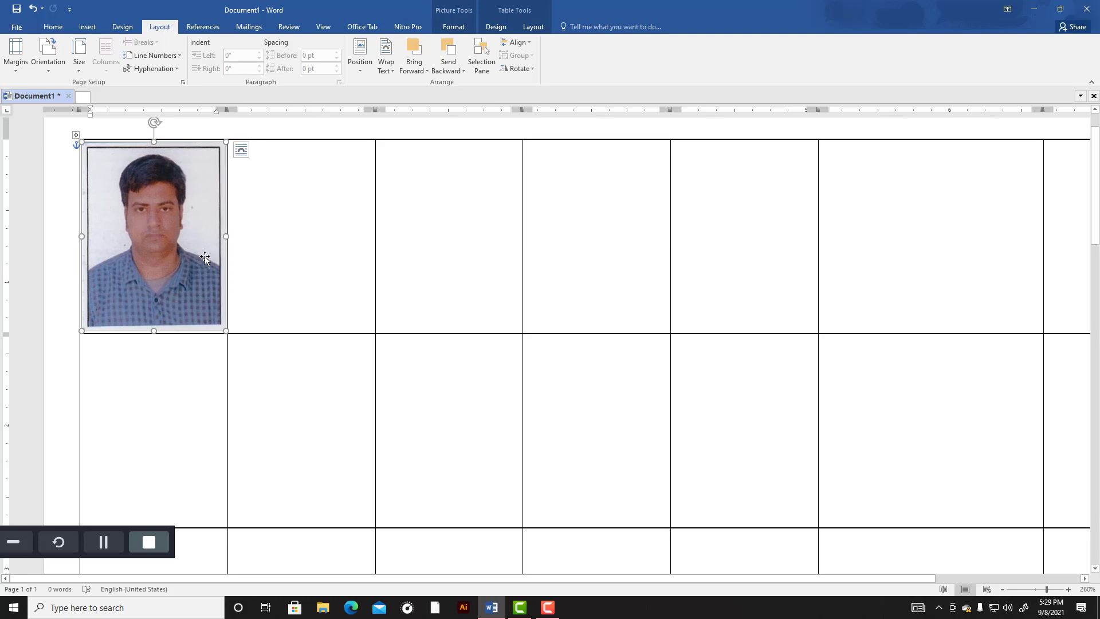
pyautogui.click(54, 26)
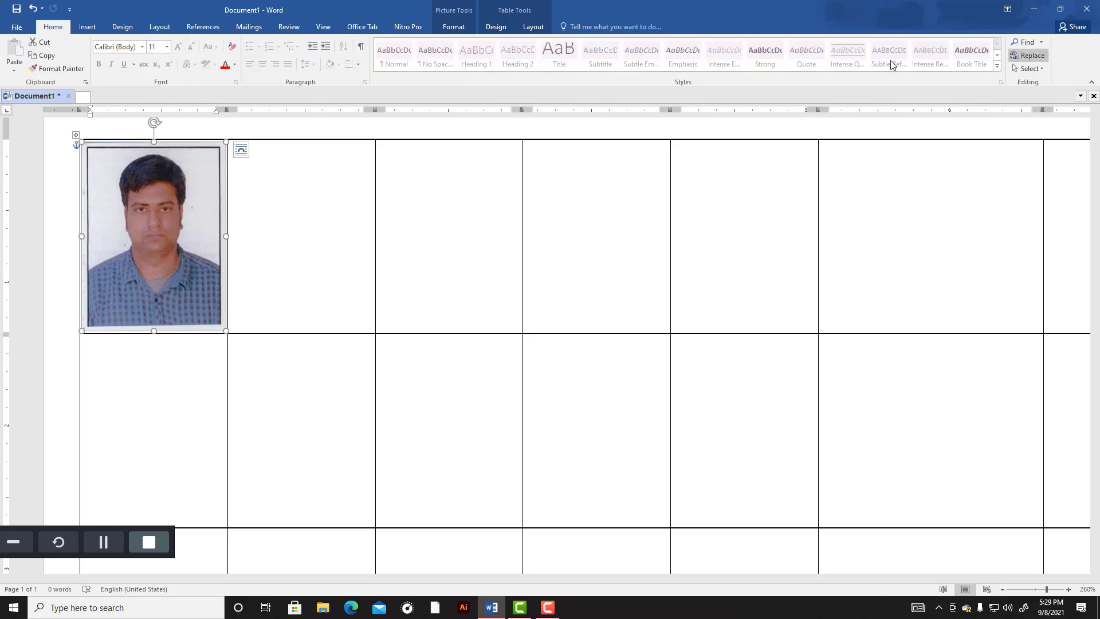
pyautogui.click(290, 217)
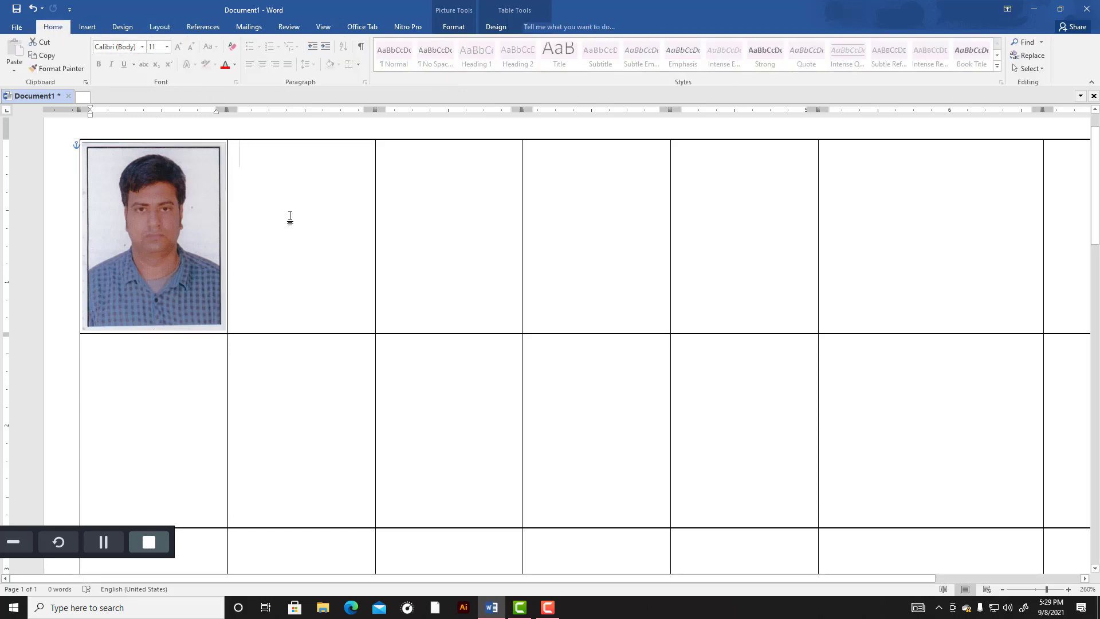
pyautogui.click(204, 217)
pyautogui.click(95, 29)
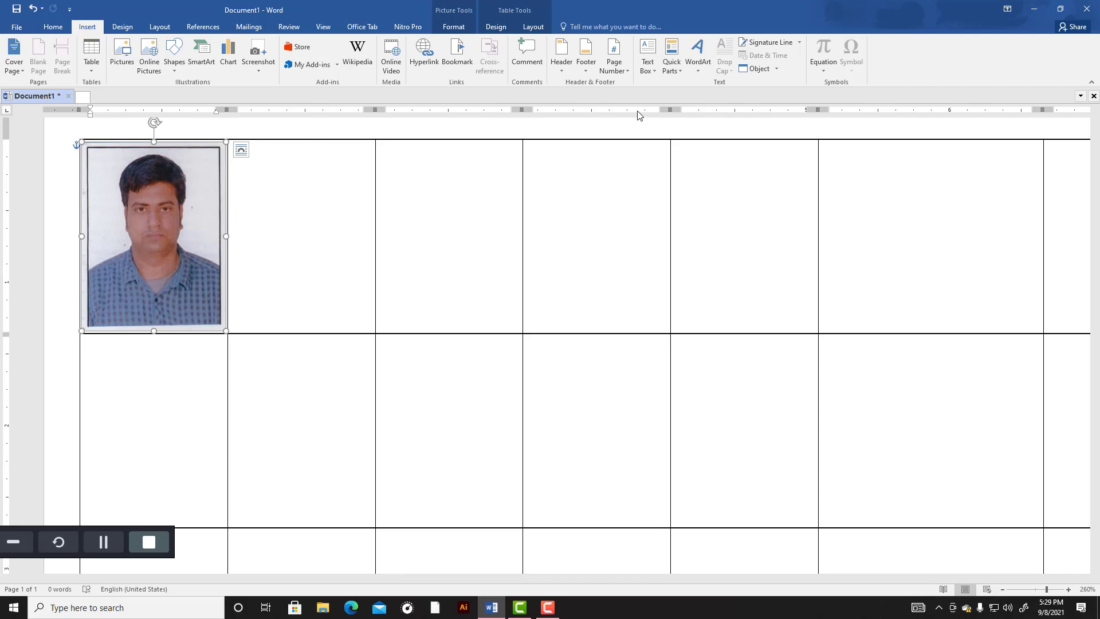
pyautogui.click(122, 27)
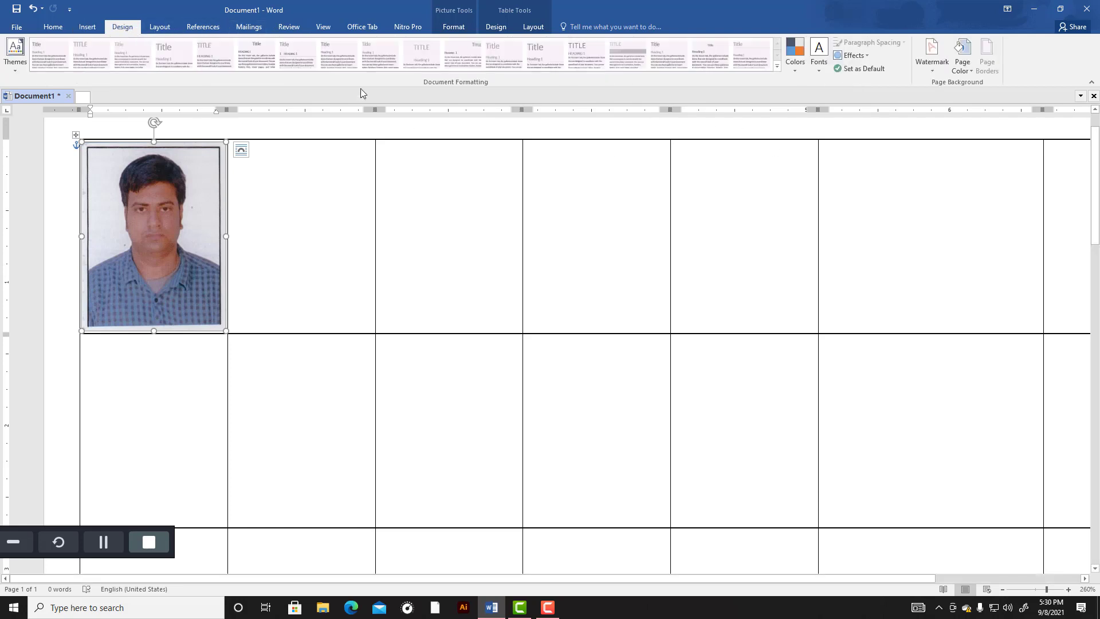
pyautogui.click(160, 27)
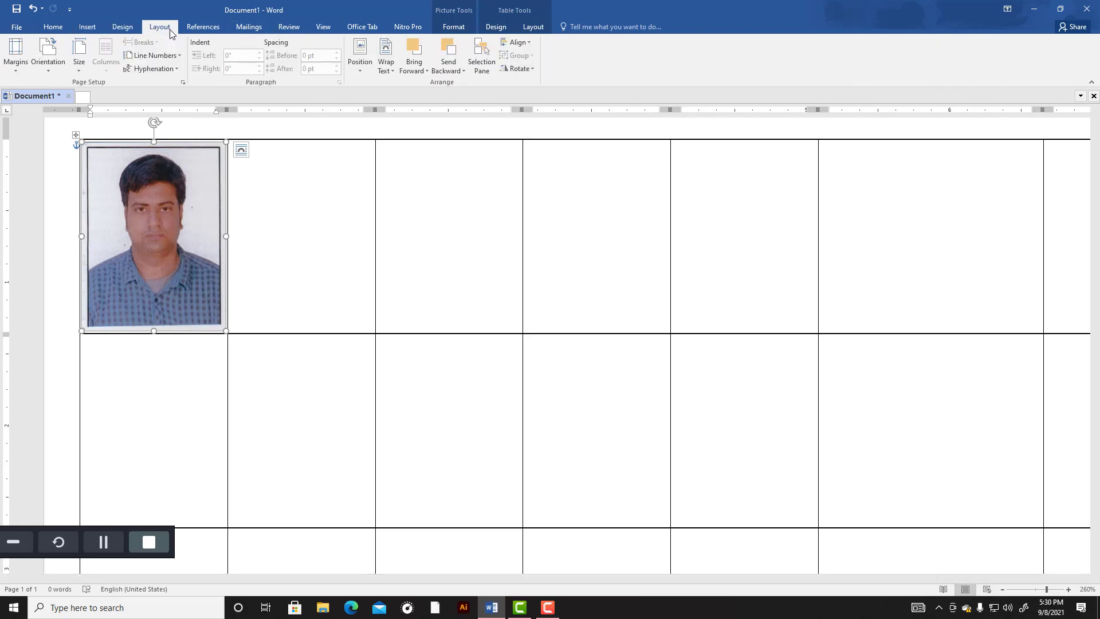
pyautogui.click(211, 28)
pyautogui.click(245, 30)
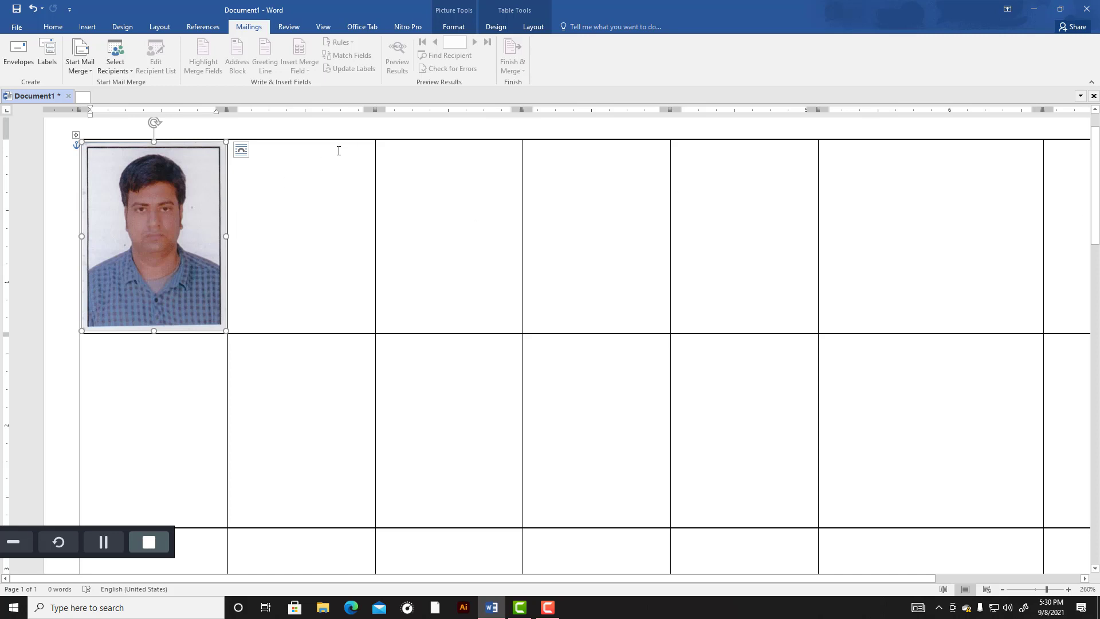
pyautogui.click(500, 28)
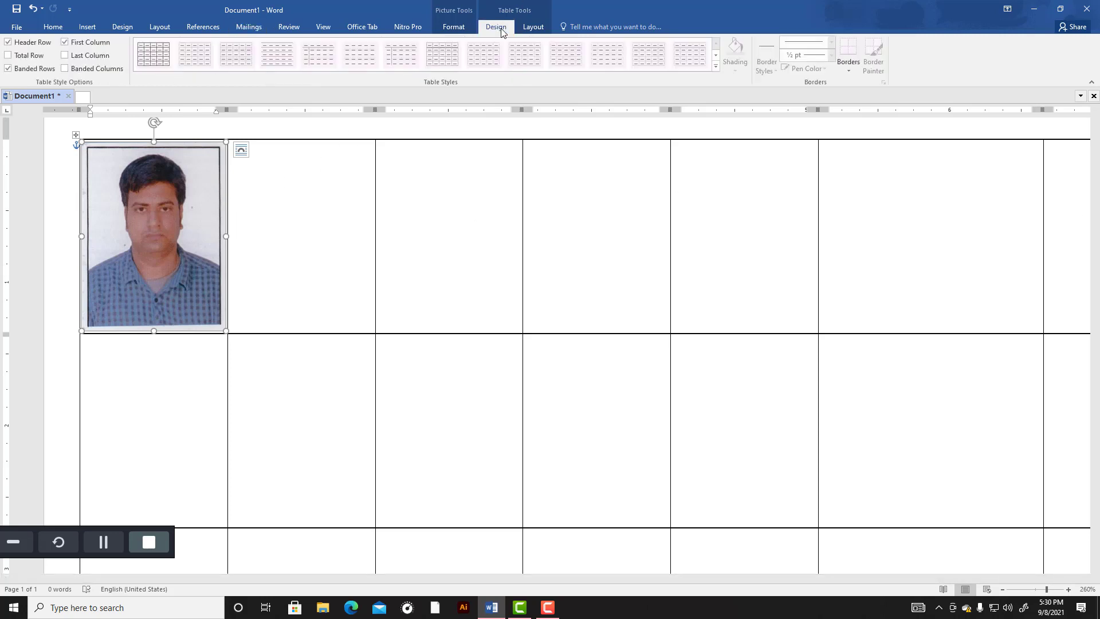
pyautogui.click(535, 27)
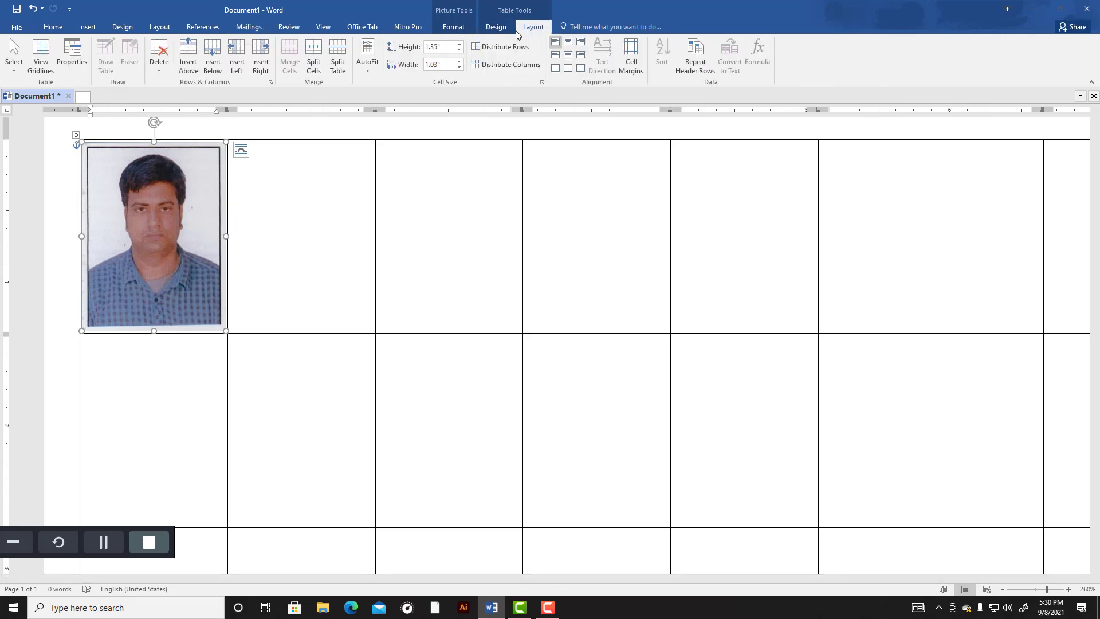
pyautogui.click(52, 26)
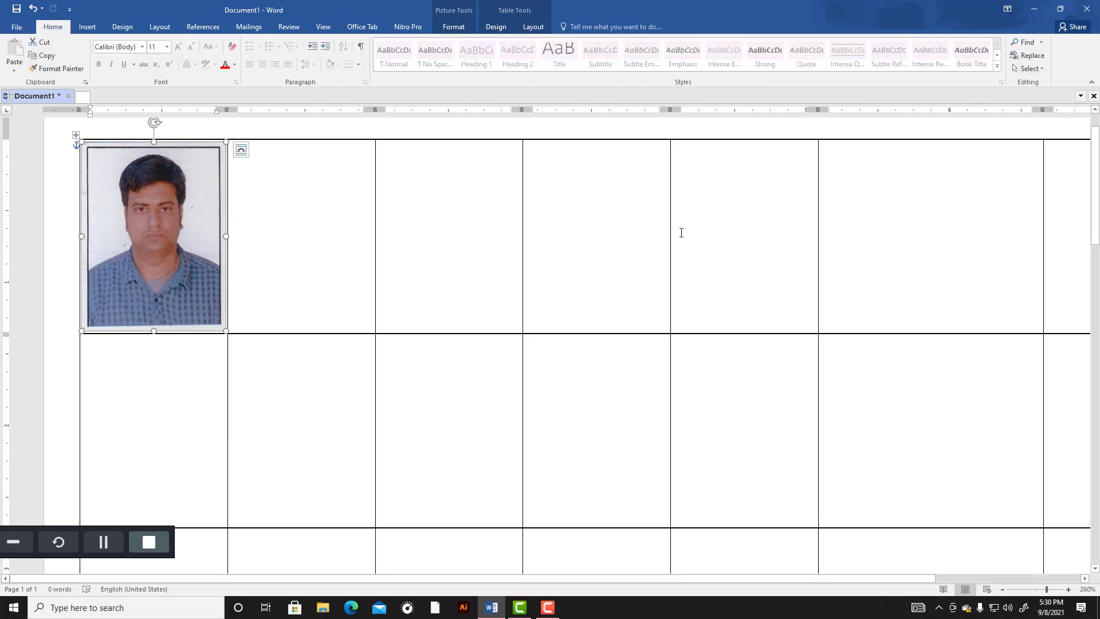
pyautogui.click(459, 281)
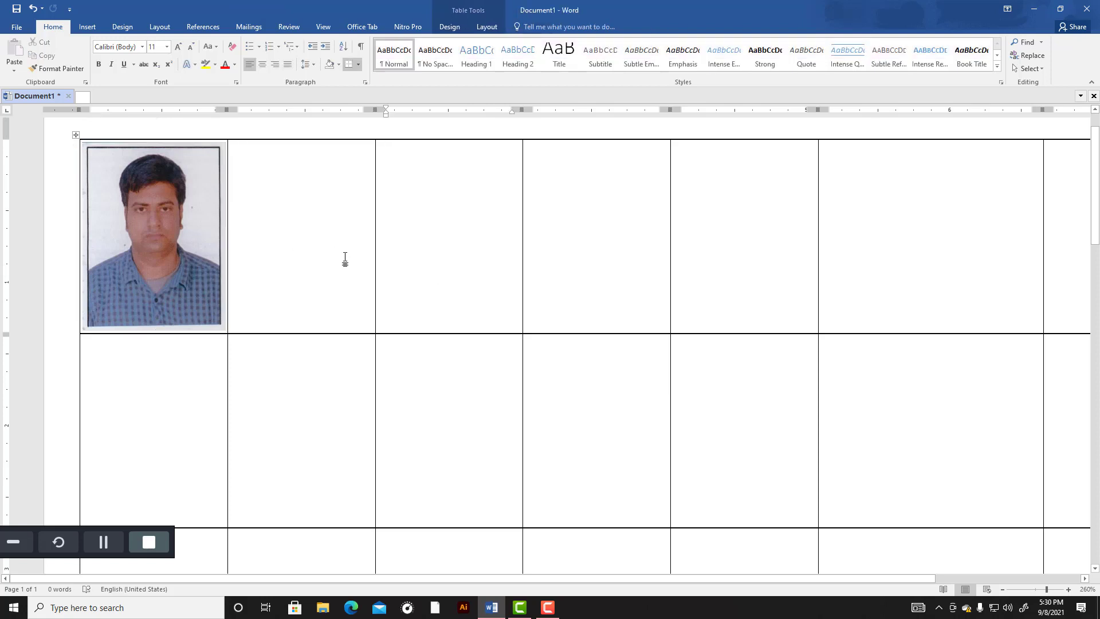
pyautogui.click(180, 245)
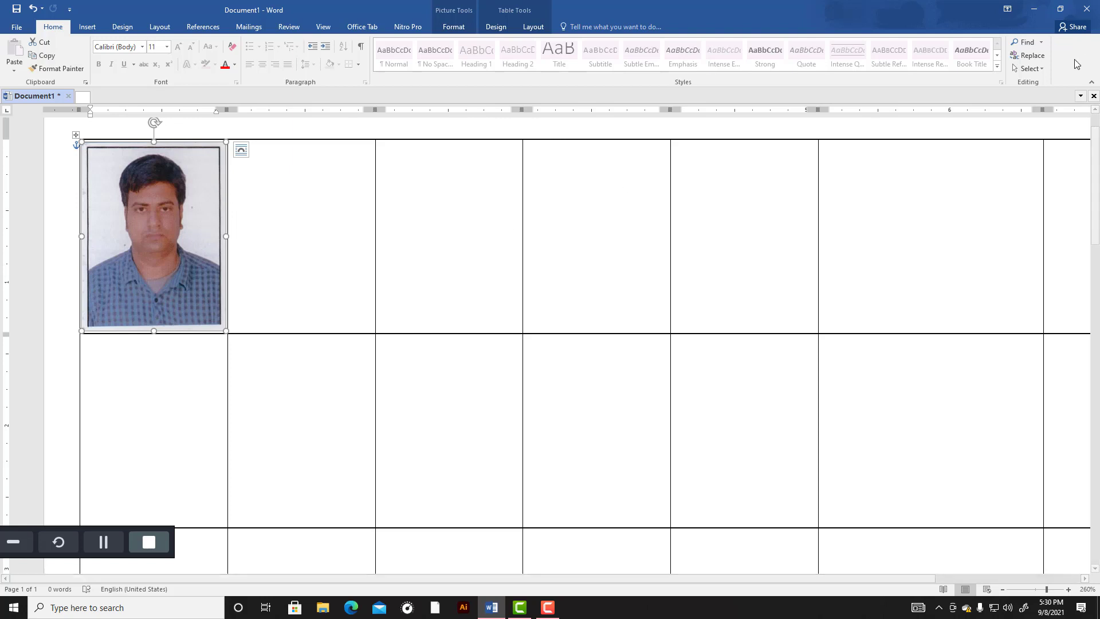
pyautogui.click(1033, 69)
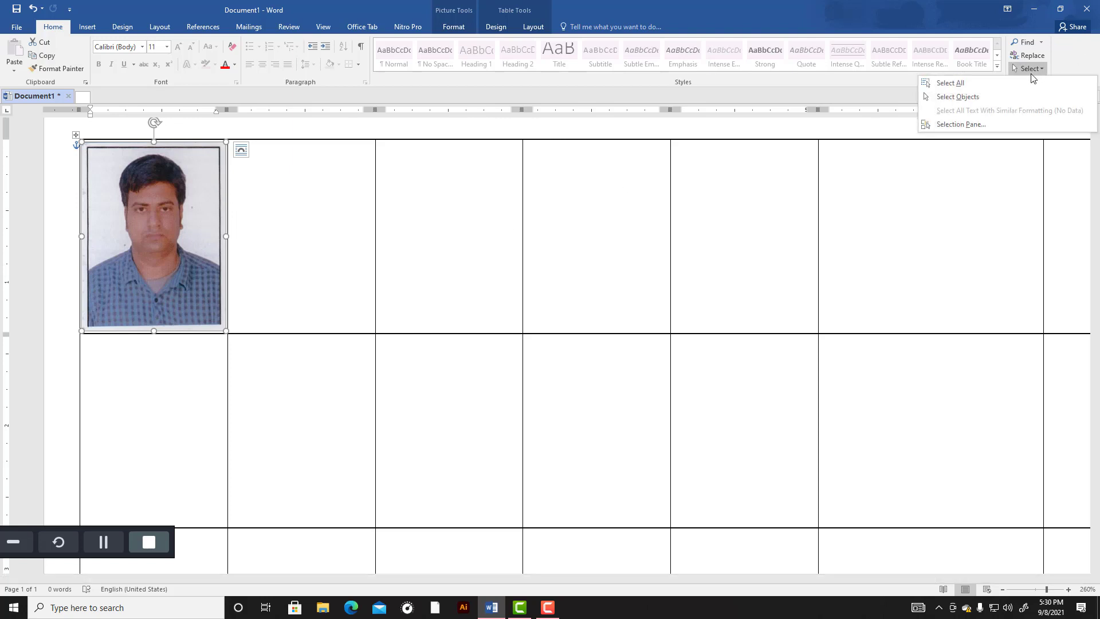
pyautogui.click(994, 97)
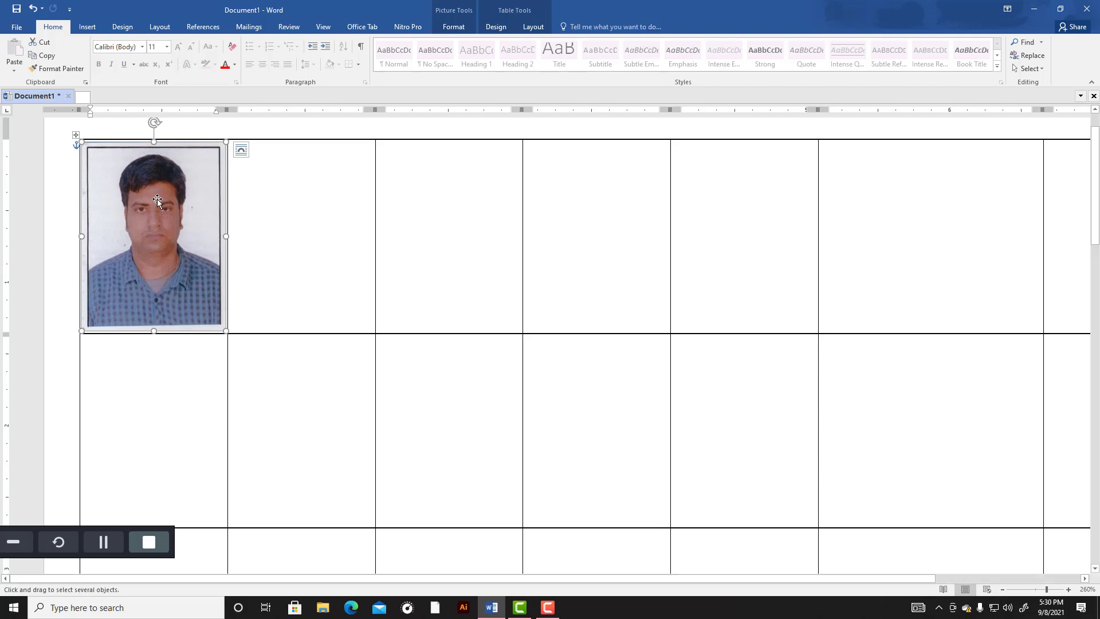
pyautogui.rightClick(171, 230)
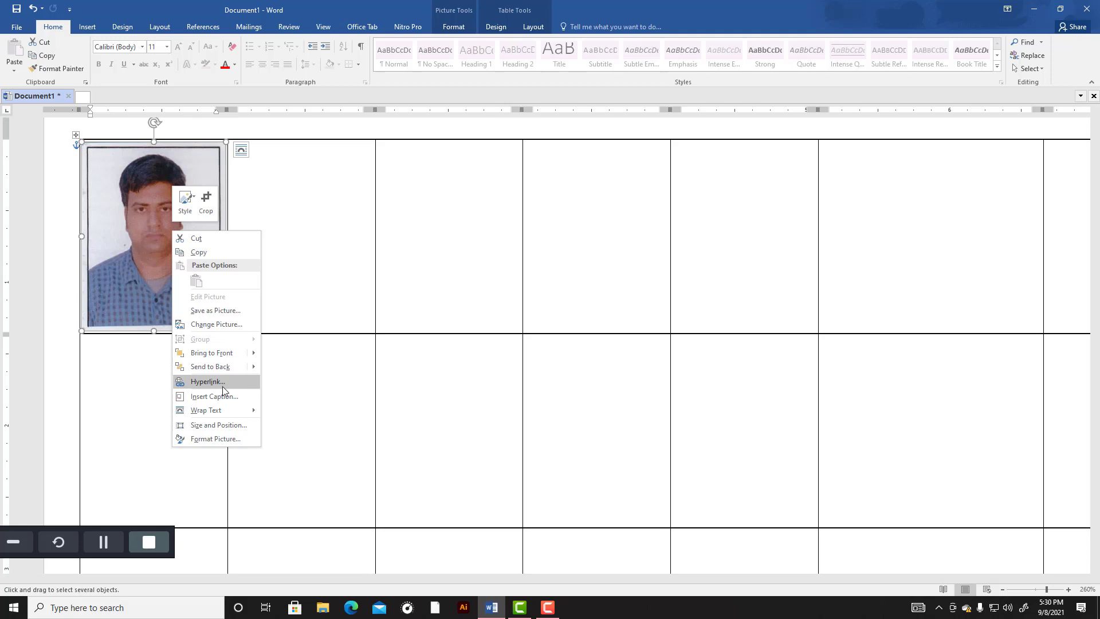
pyautogui.click(306, 272)
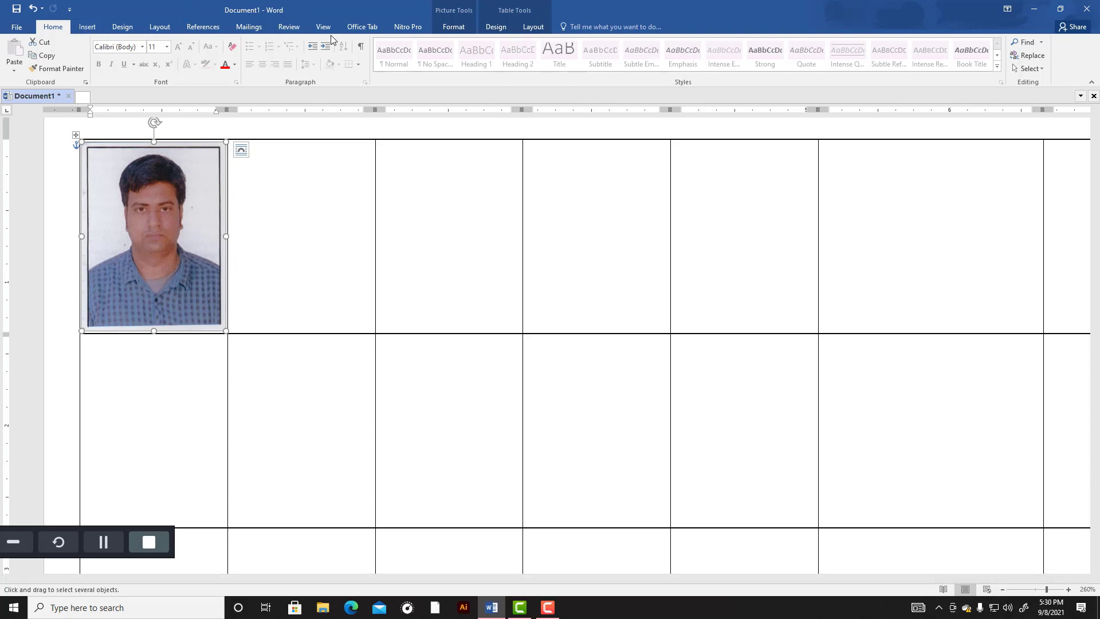
# Step: Start a Labels mail merge for the document and cancel the label options to keep the existing table layout
pyautogui.click(249, 28)
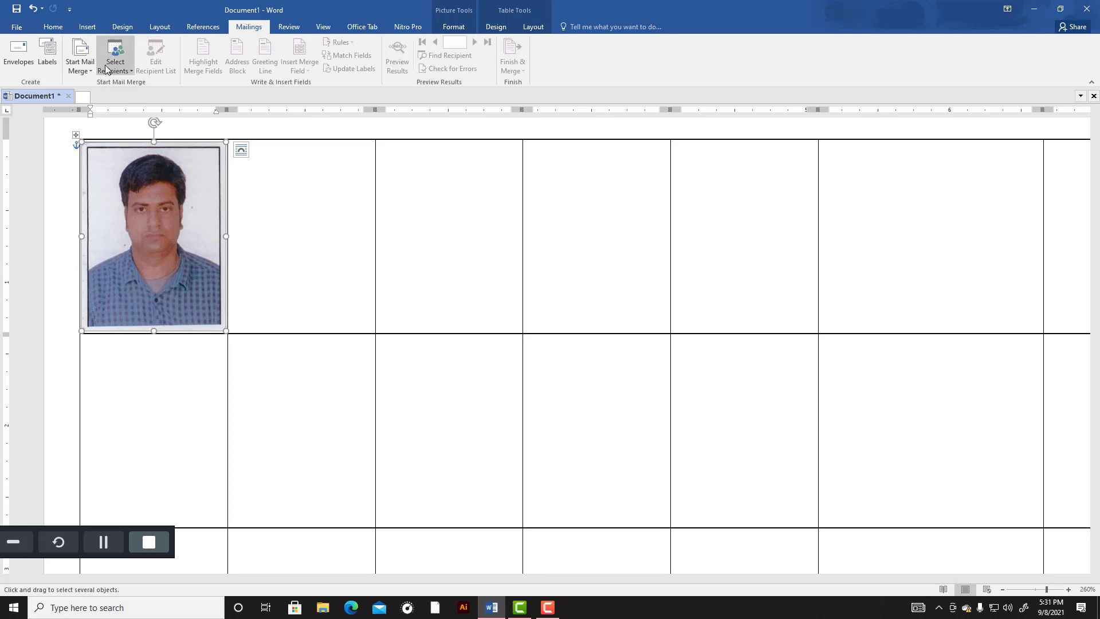
pyautogui.click(87, 69)
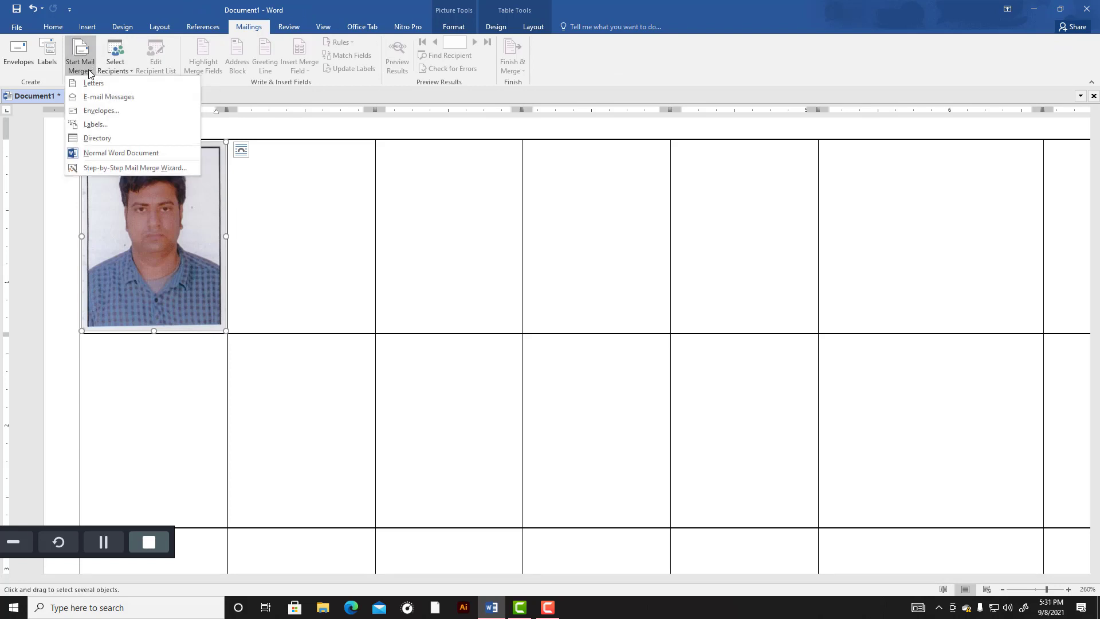
pyautogui.click(102, 124)
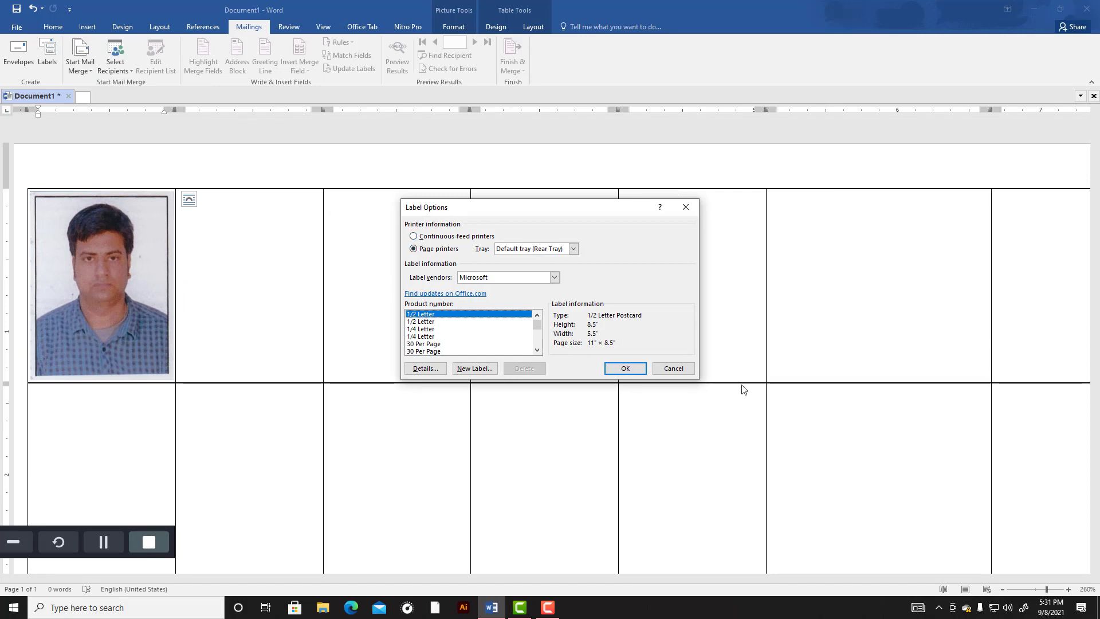
pyautogui.click(674, 368)
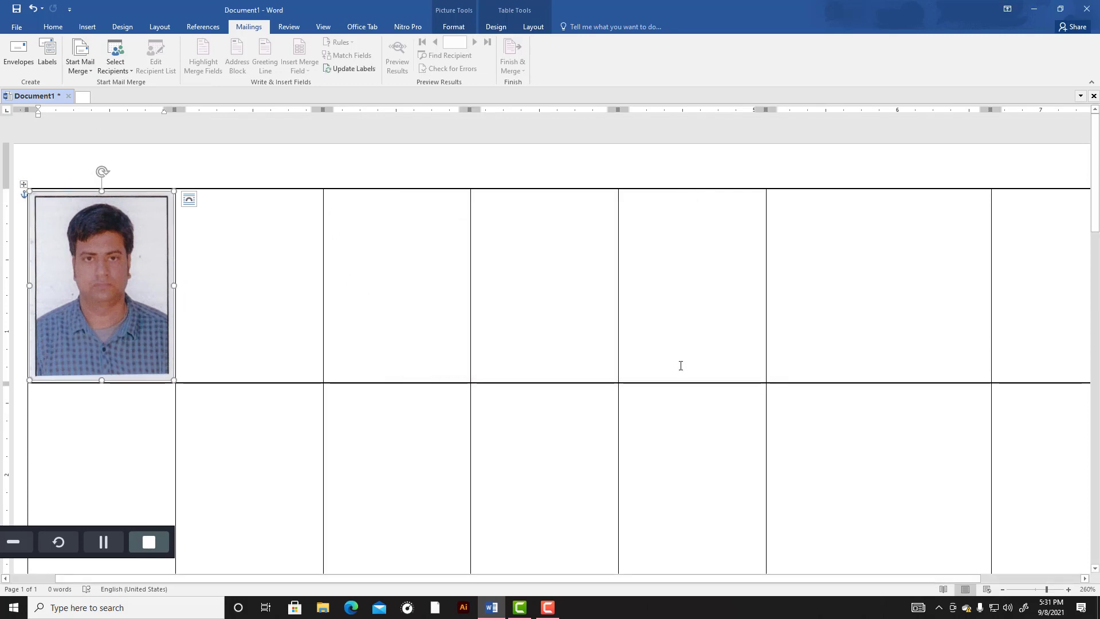
# Step: Create a new mail merge recipient list with a single entry whose title is "pic"
pyautogui.click(1040, 589)
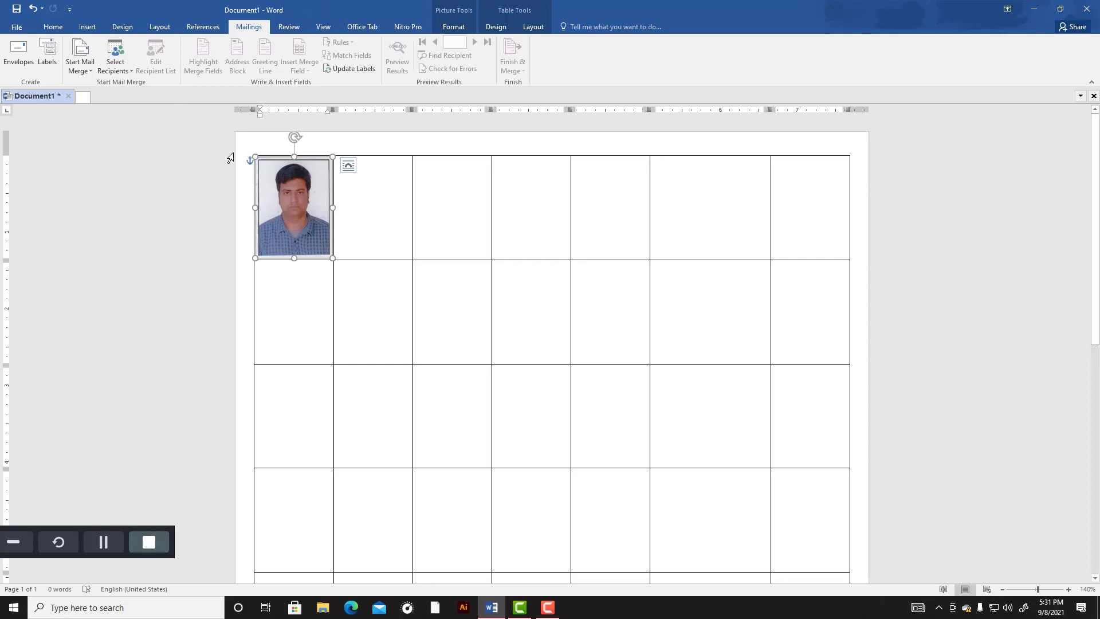
pyautogui.click(125, 69)
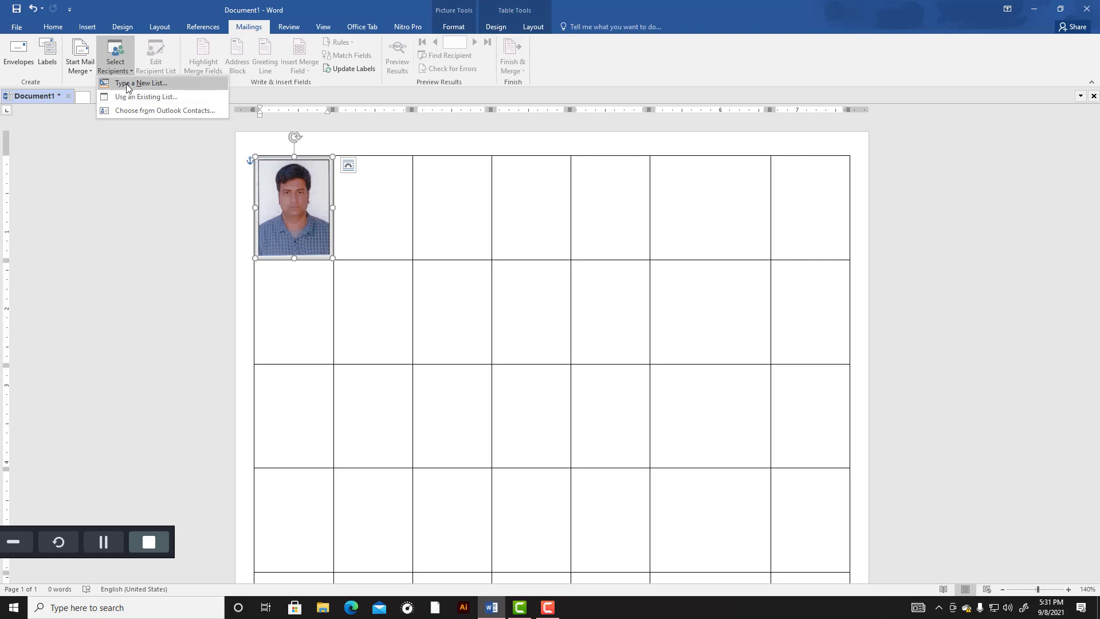
pyautogui.click(127, 86)
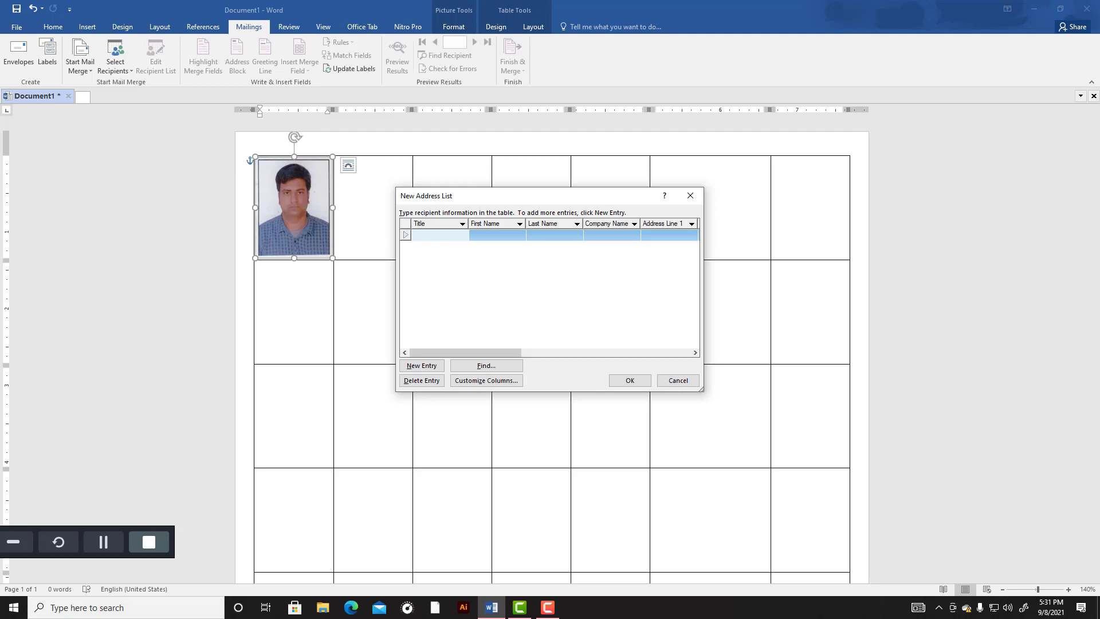
pyautogui.write('p')
pyautogui.write('ic')
pyautogui.click(630, 380)
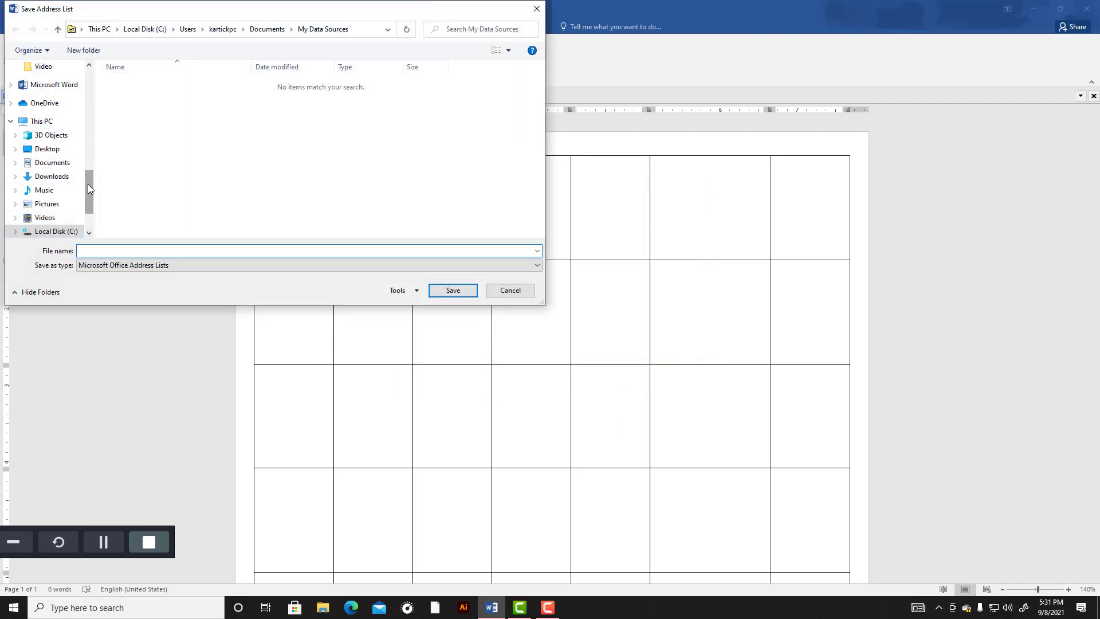
# Step: Save the address list to the Desktop under the file name "pic"
pyautogui.moveTo(88, 184); pyautogui.dragTo(87, 83)
pyautogui.click(47, 88)
pyautogui.click(94, 251)
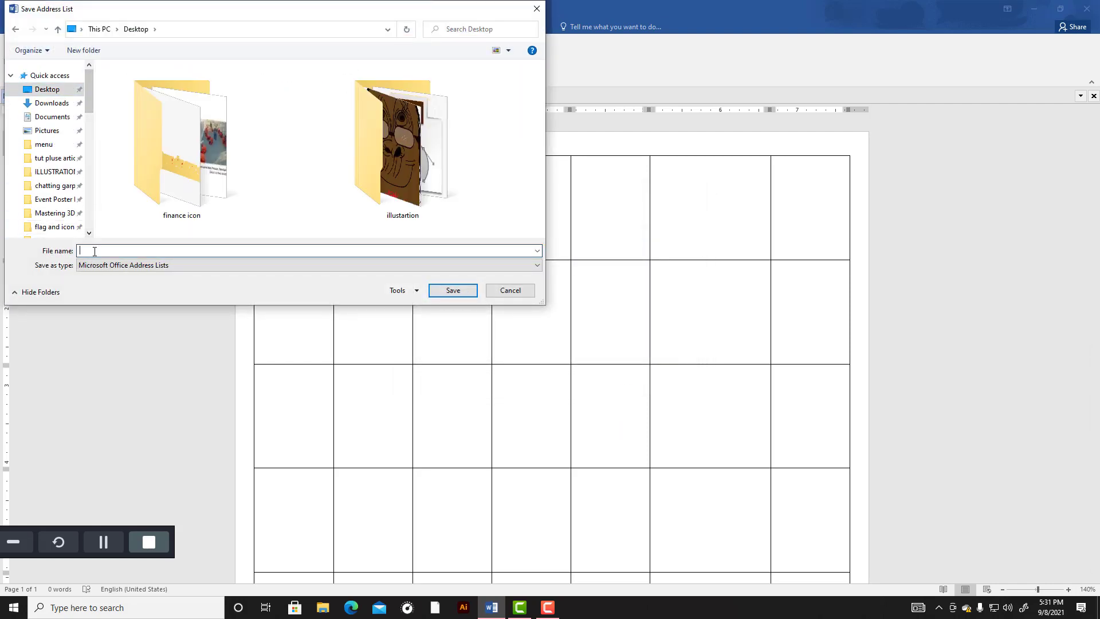
pyautogui.write('pic')
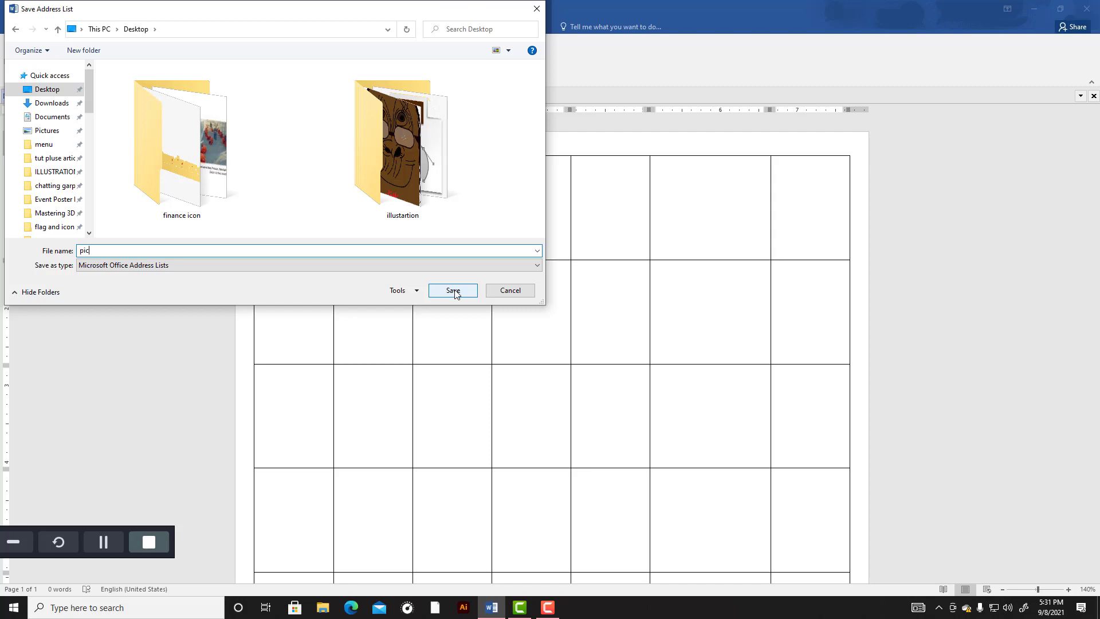
pyautogui.click(454, 291)
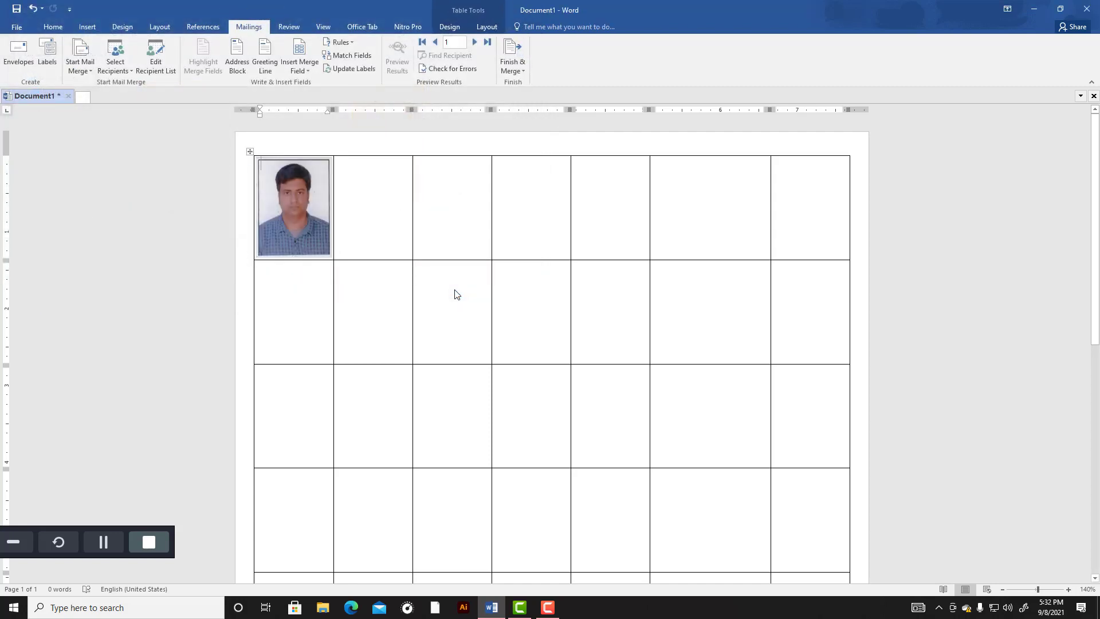
# Step: Place the cursor in the second cell of the first row and update the labels to copy the photo into every cell
pyautogui.click(306, 211)
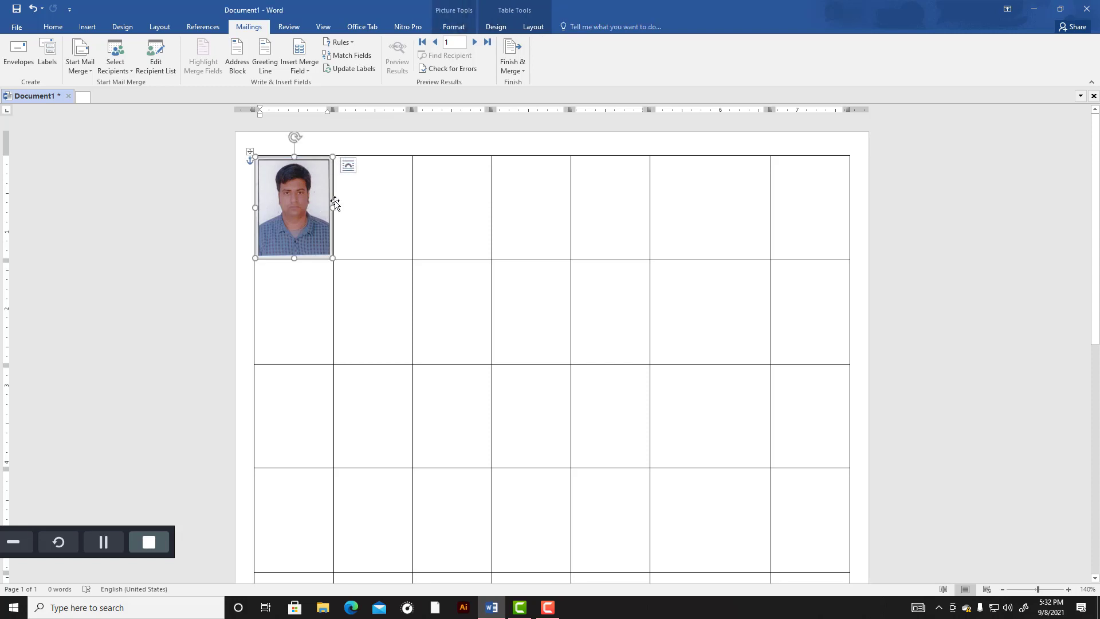
pyautogui.click(362, 203)
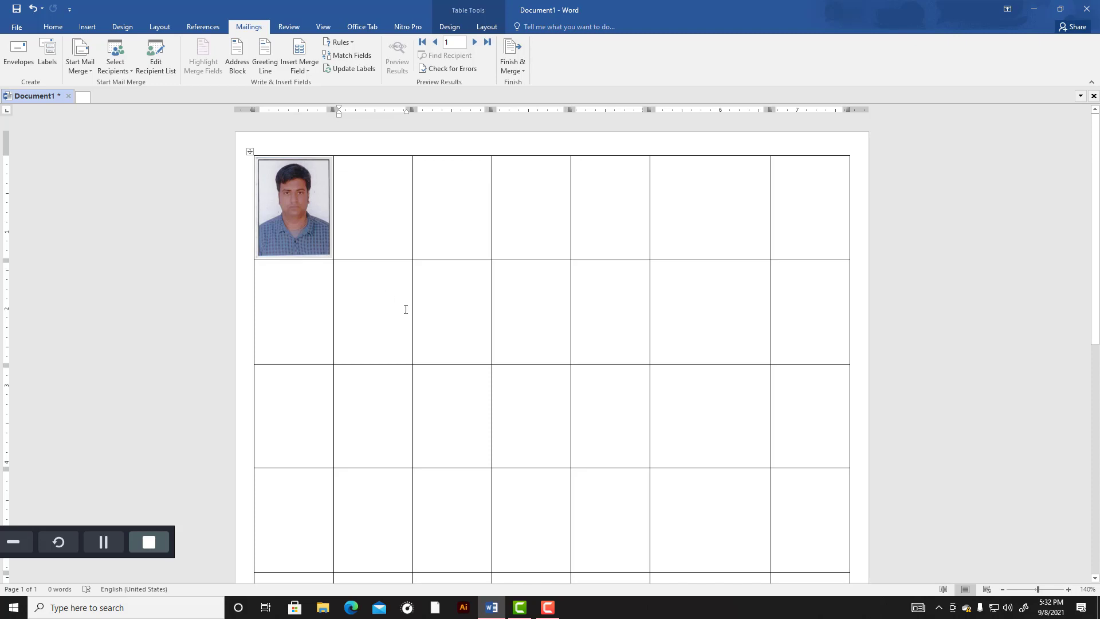
pyautogui.click(355, 70)
pyautogui.scroll(-3, 618, 503)
pyautogui.scroll(3, 618, 502)
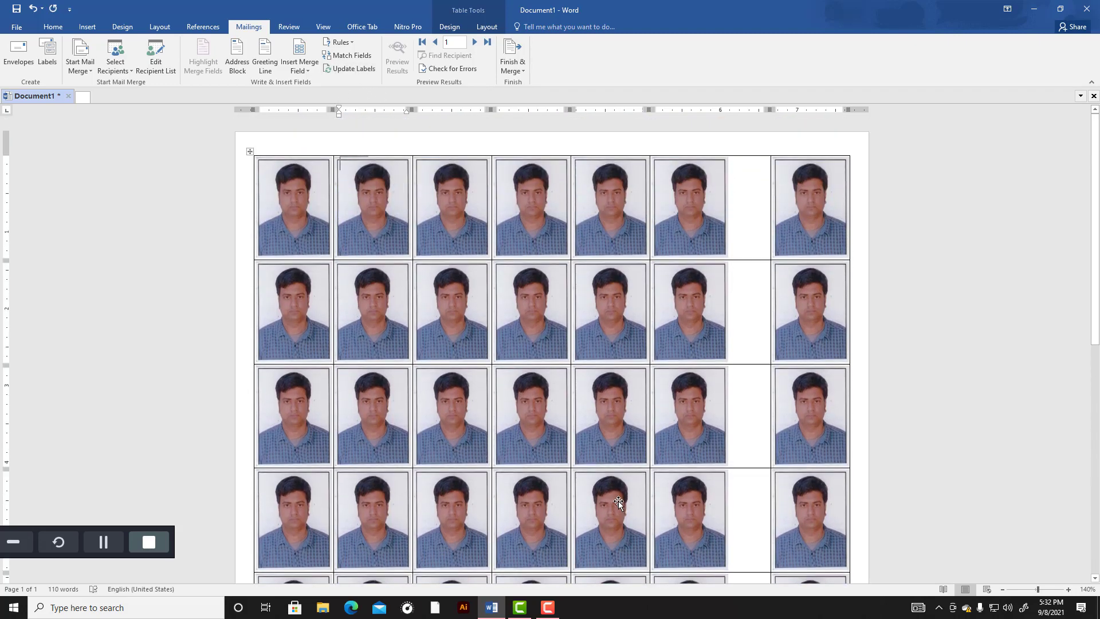
# Step: Narrow the table's sixth column to the width of its photos by moving its right border inward
pyautogui.scroll(-3, 783, 372)
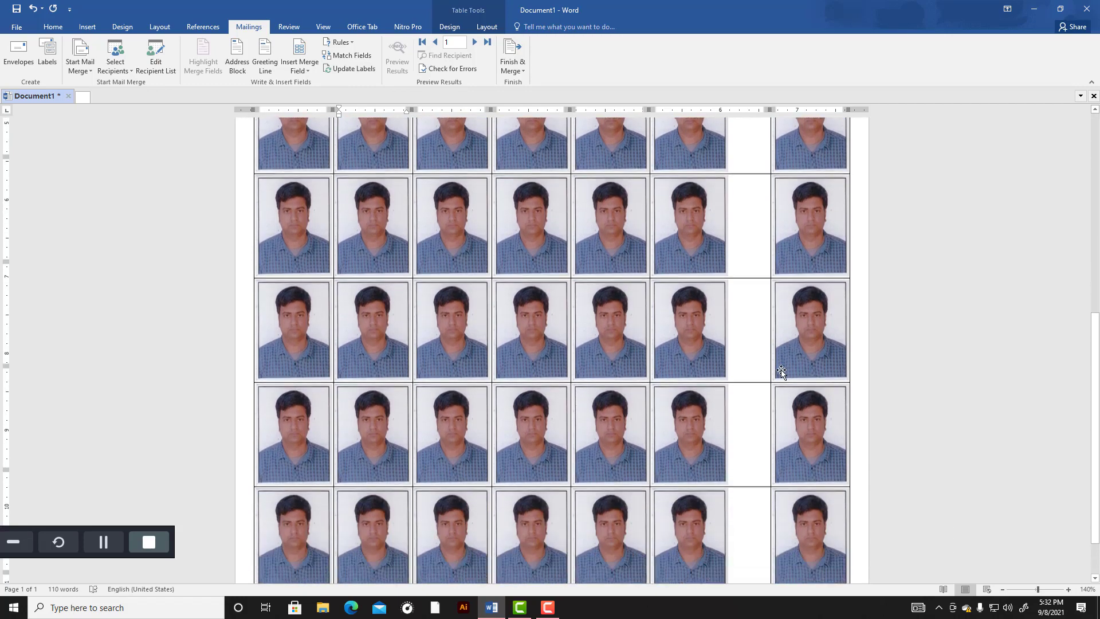
pyautogui.scroll(2, 781, 369)
pyautogui.scroll(3, 728, 172)
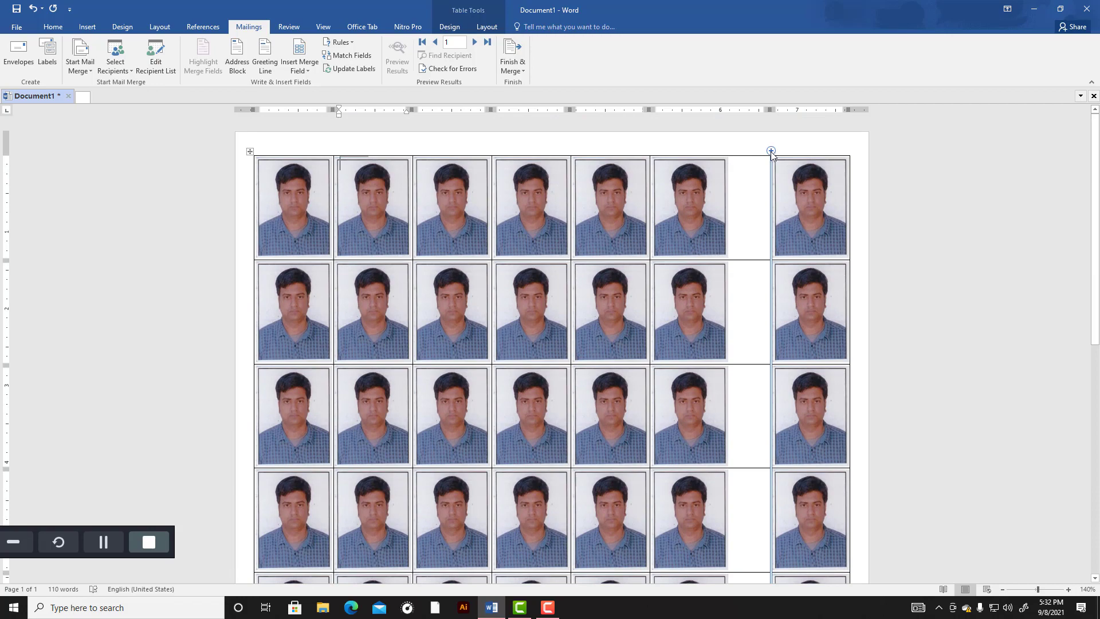
pyautogui.moveTo(770, 113); pyautogui.dragTo(730, 117)
# Step: Review the finished photo sheet from the first to the last row with the page zoomed out to 75%
pyautogui.scroll(-3, 819, 410)
pyautogui.scroll(-3, 823, 418)
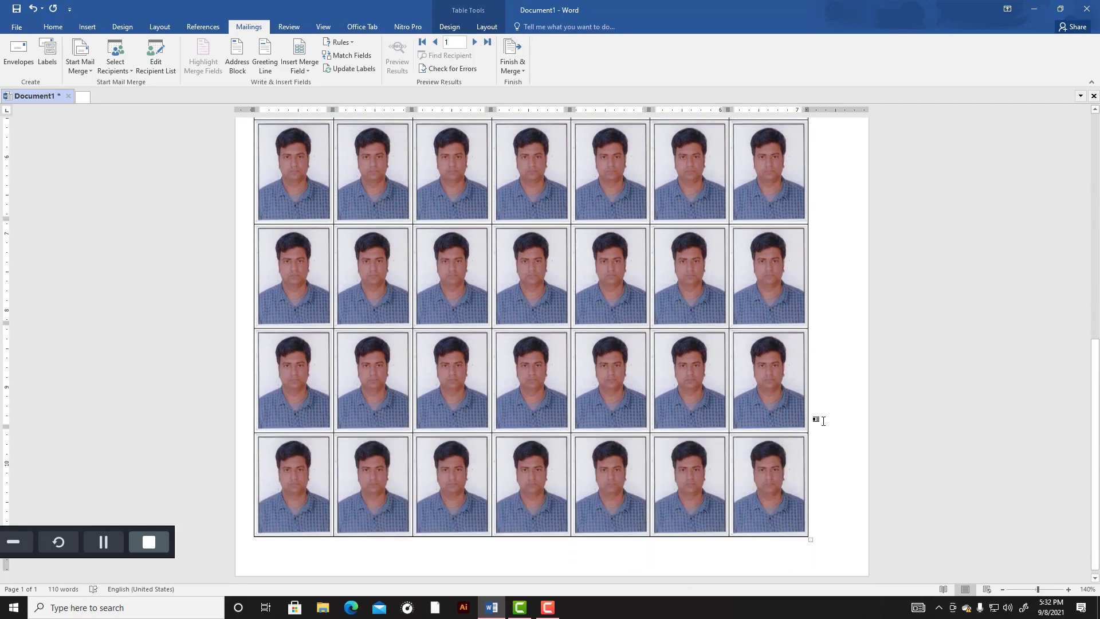
pyautogui.moveTo(1037, 590); pyautogui.dragTo(1035, 590)
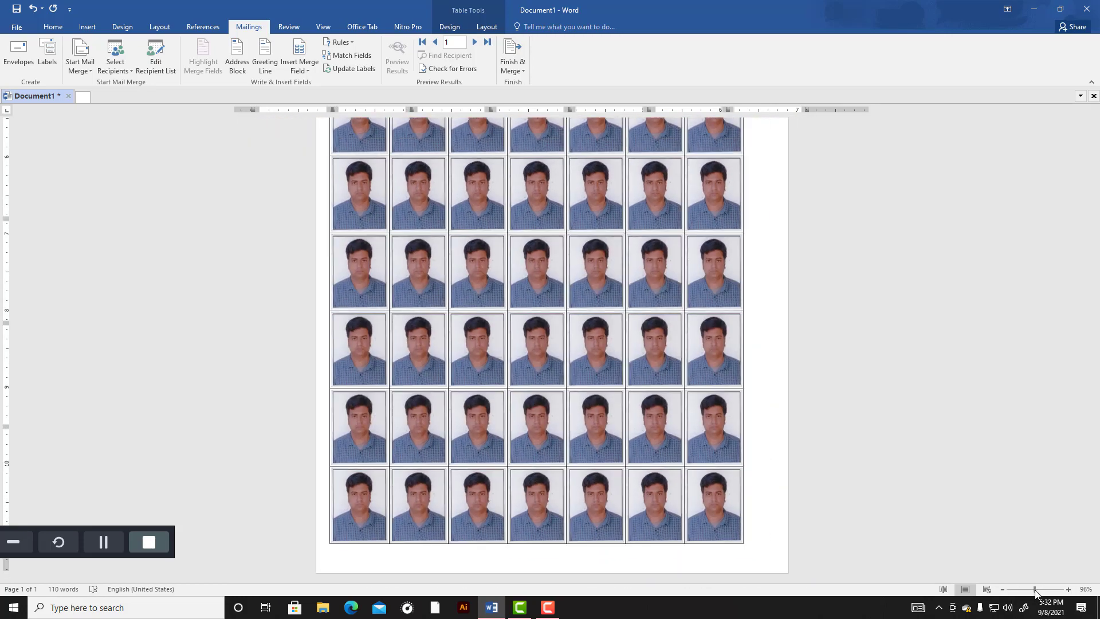
pyautogui.scroll(5, 849, 534)
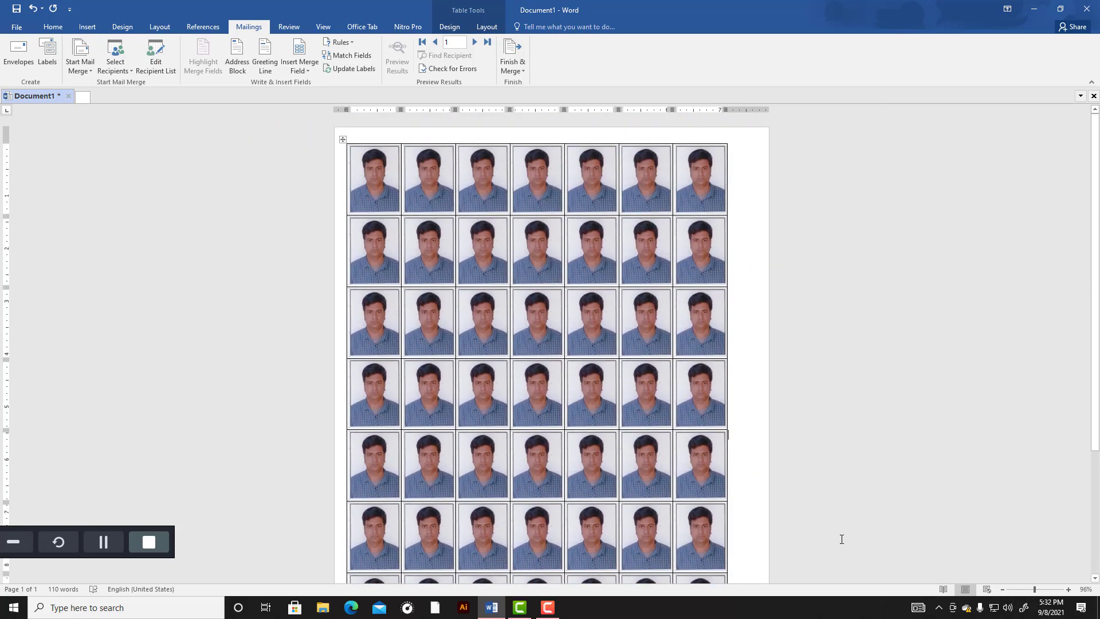
pyautogui.scroll(-3, 841, 539)
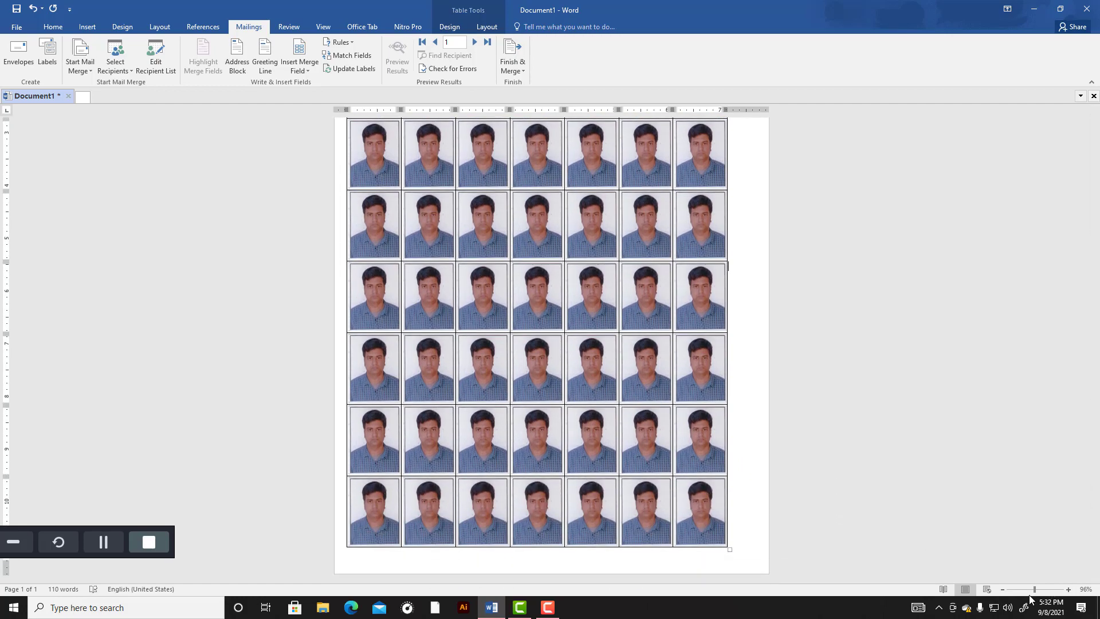
pyautogui.moveTo(1033, 589); pyautogui.dragTo(1026, 590)
pyautogui.scroll(1, 589, 530)
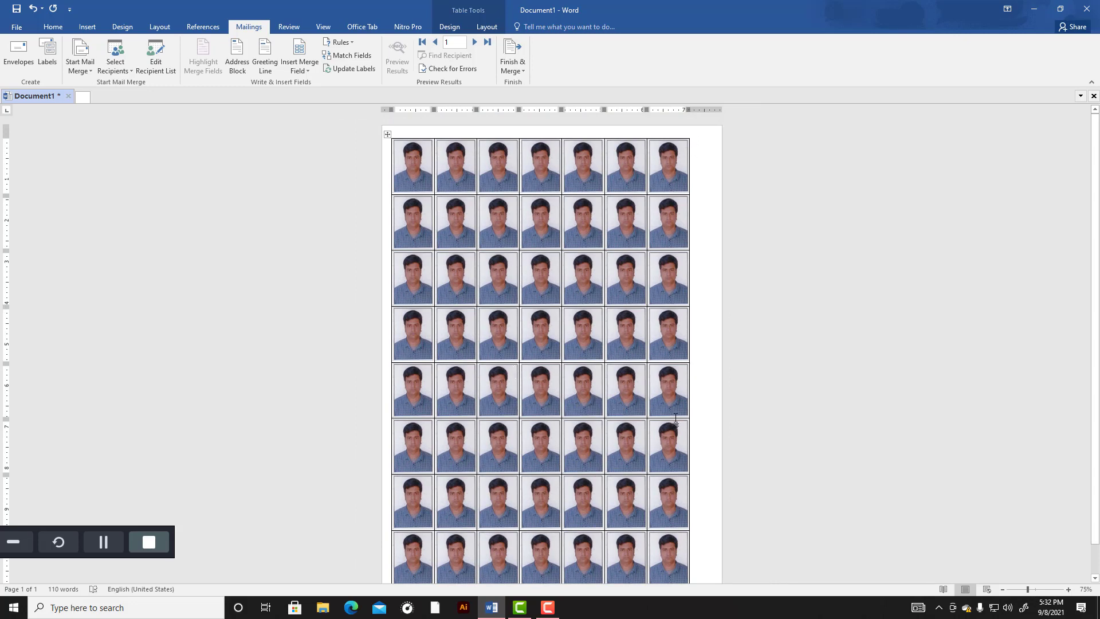
pyautogui.scroll(-1, 680, 482)
pyautogui.scroll(1, 724, 465)
pyautogui.scroll(-1, 687, 435)
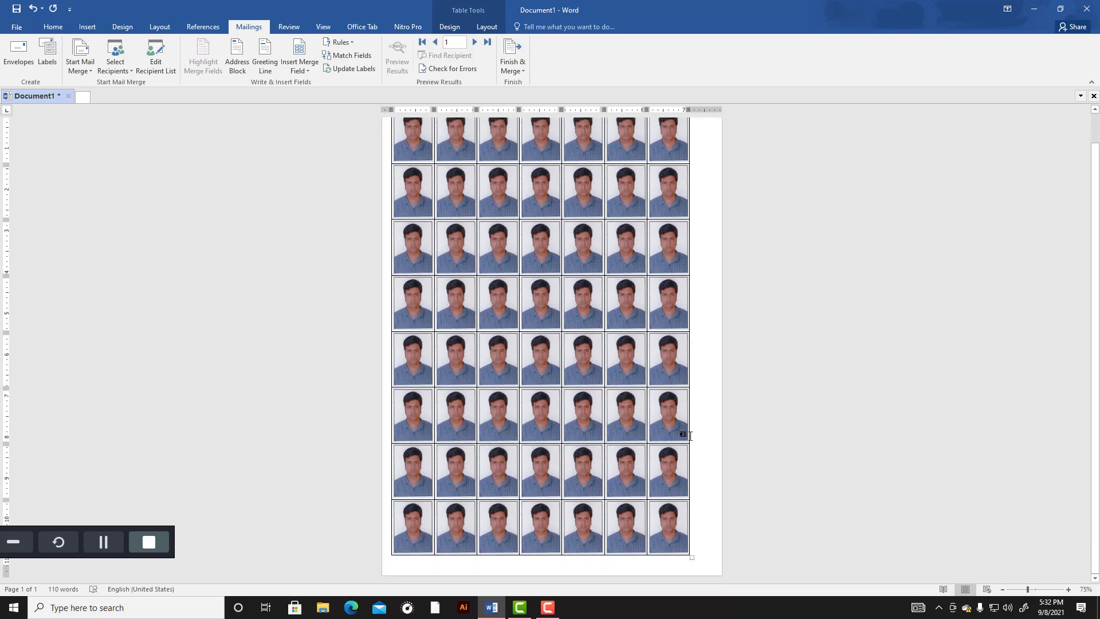